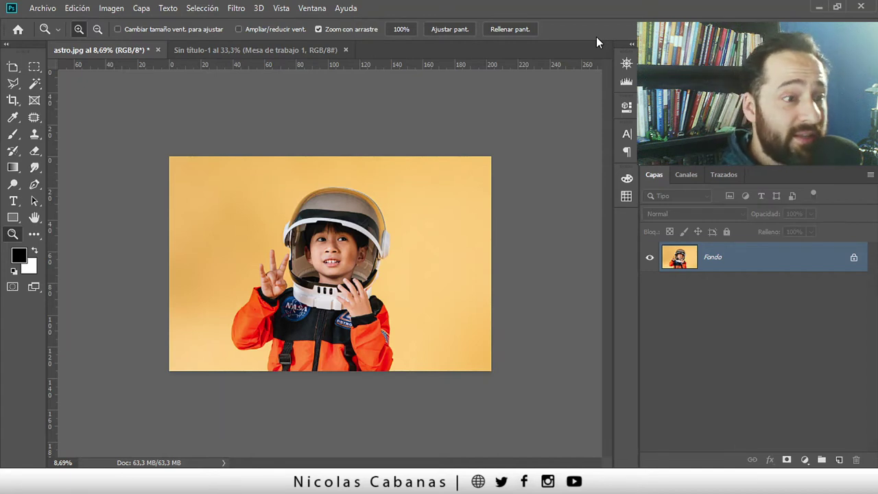
Bring up the New Document settings for a 900 × 1440 px page and move the dialog aside
left_click(42, 8)
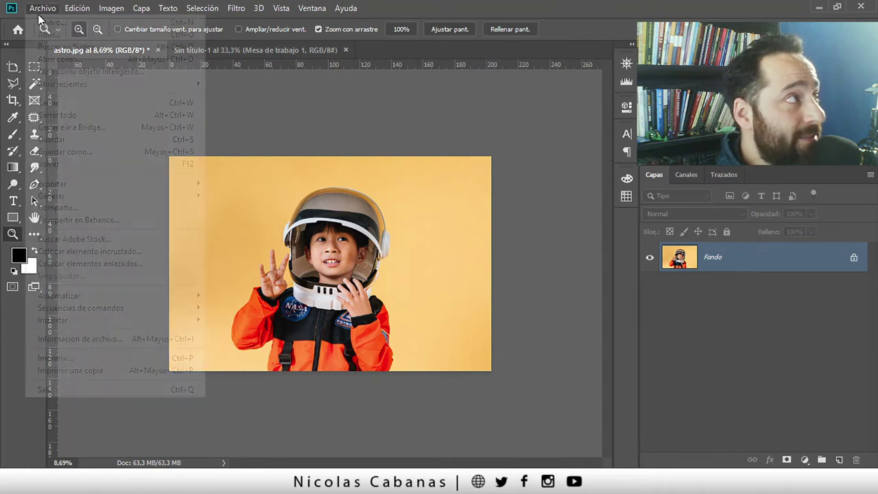
left_click(40, 23)
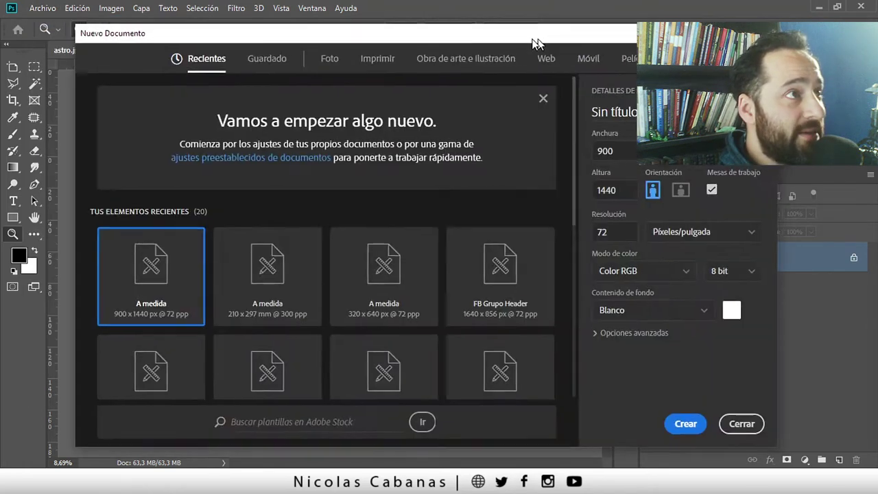
mouse_move(546, 45)
left_mouse_down()
mouse_move(371, 40)
mouse_move(379, 39)
left_mouse_up()
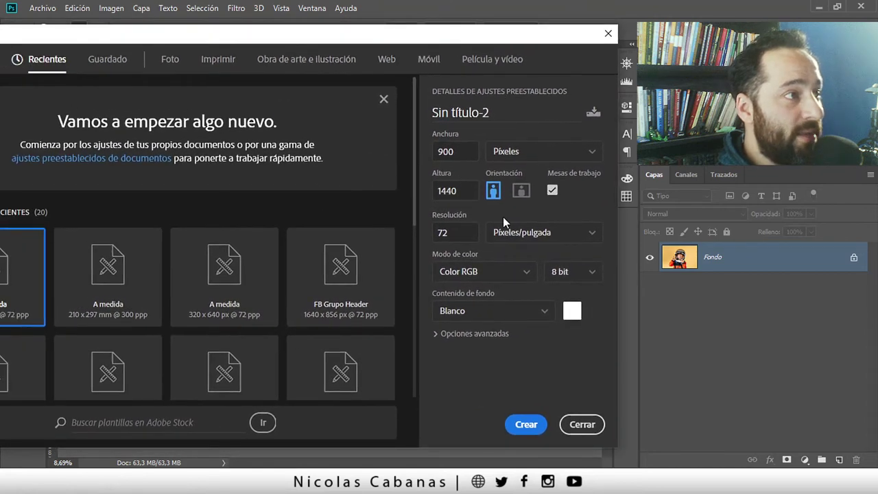
Keep artboards enabled and create the 900 × 1440 px portrait document
left_click(553, 192)
left_click(555, 192)
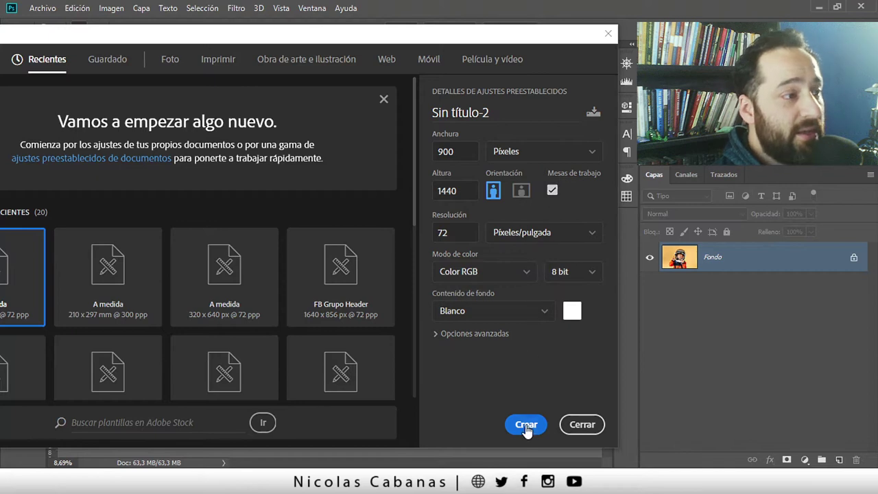
left_click(526, 425)
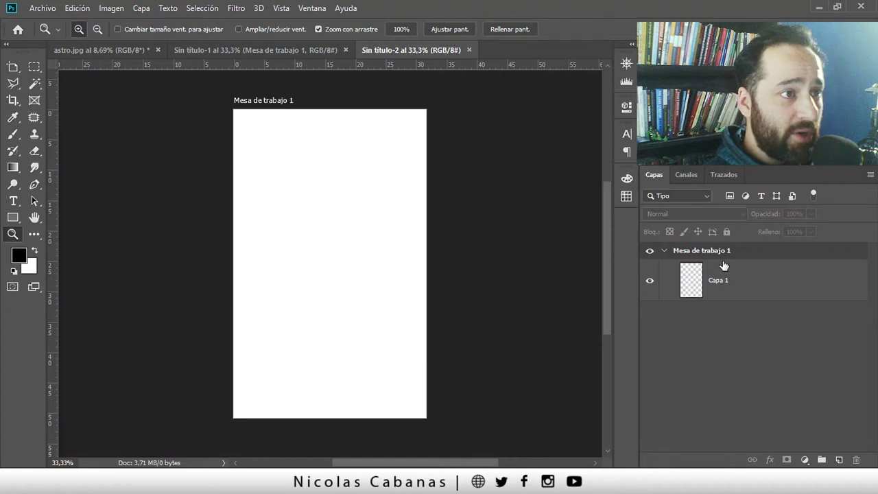
Select Capa 1 and ungroup Mesa de trabajo 1, leaving only the empty layer
left_click(723, 266)
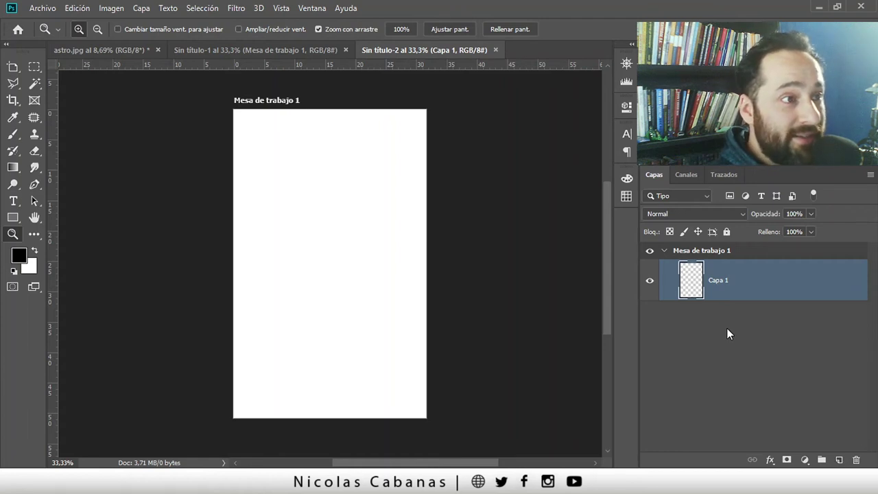
right_click(719, 254)
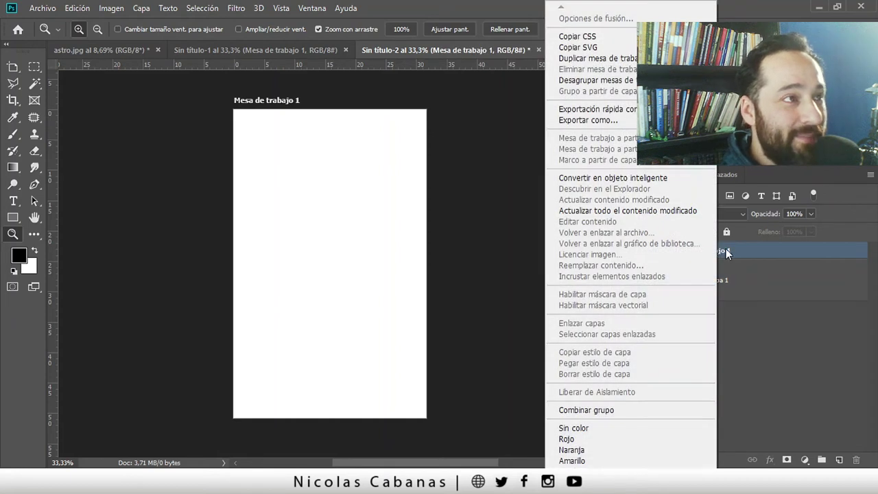
left_click(604, 81)
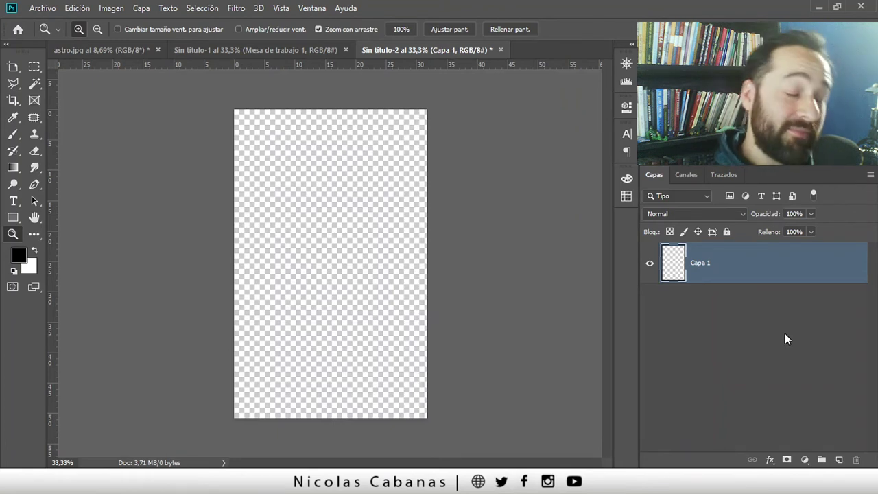
On astro.jpg, convert the Fondo background into Capa 0 and request an artboard from it
left_click(269, 43)
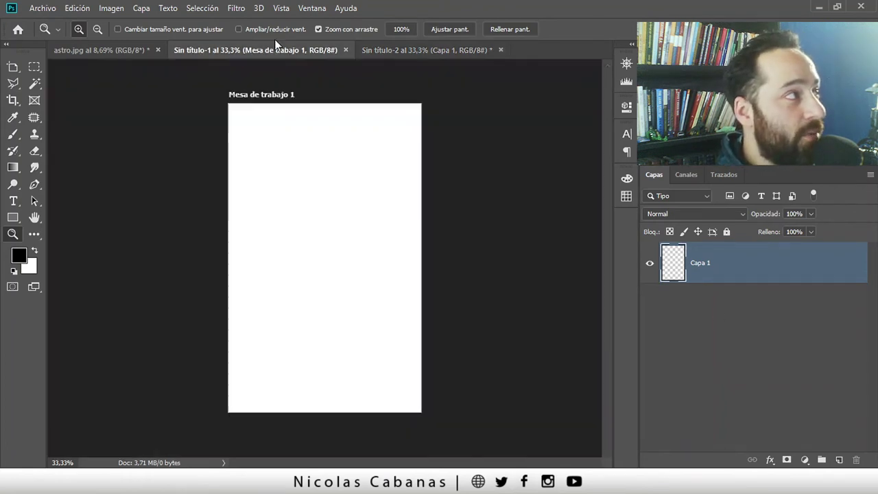
left_click(101, 50)
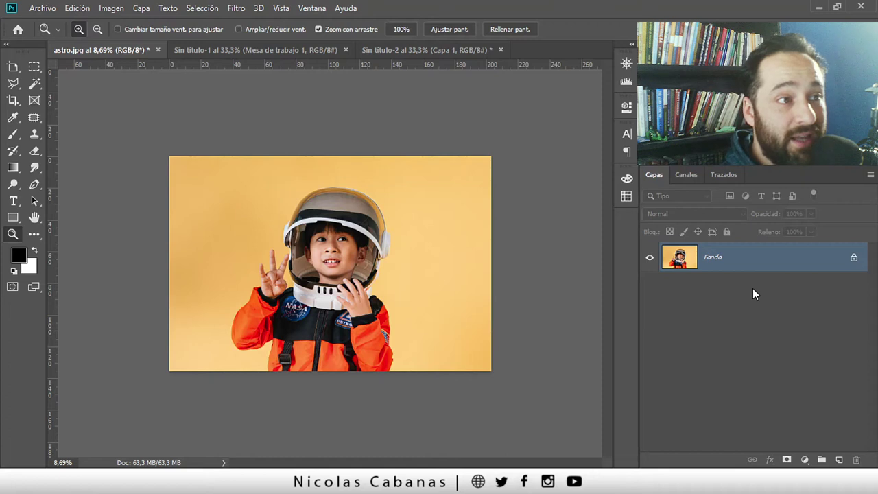
right_click(773, 261)
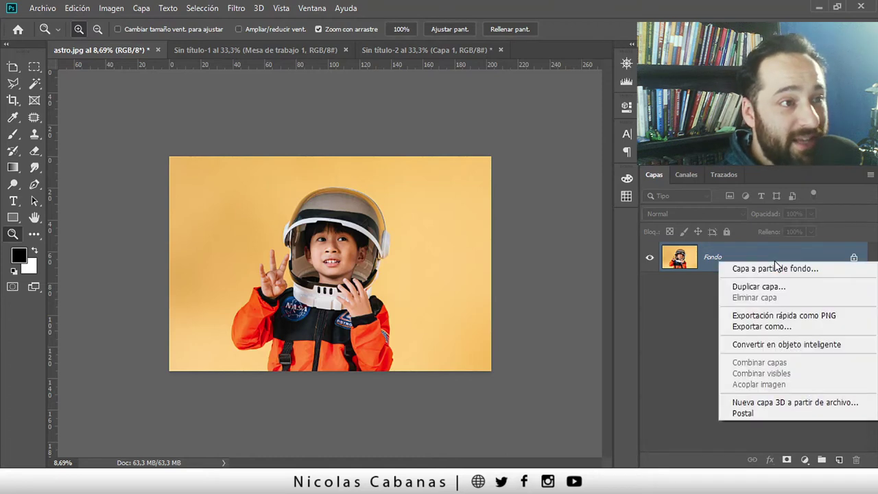
left_click(700, 329)
left_click(854, 258)
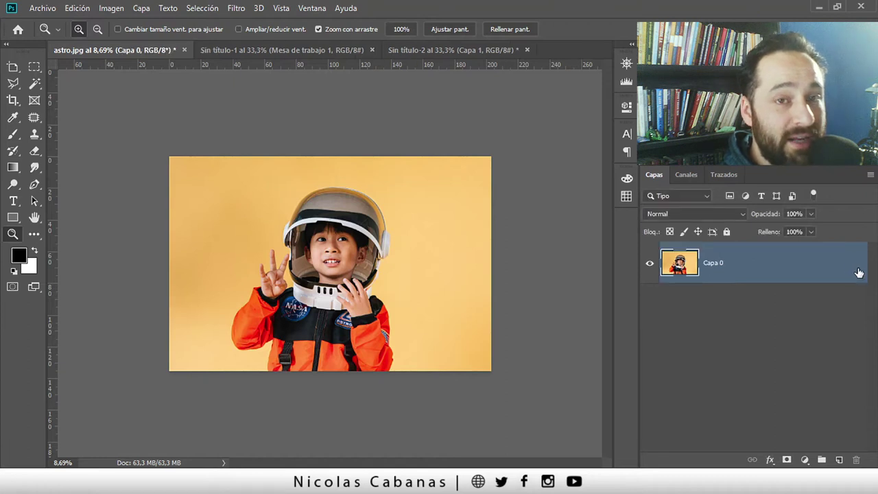
right_click(783, 268)
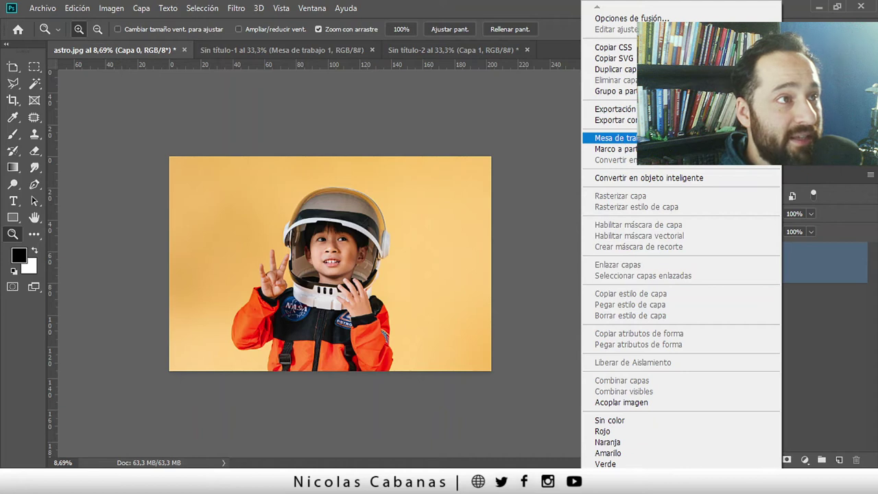
left_click(686, 138)
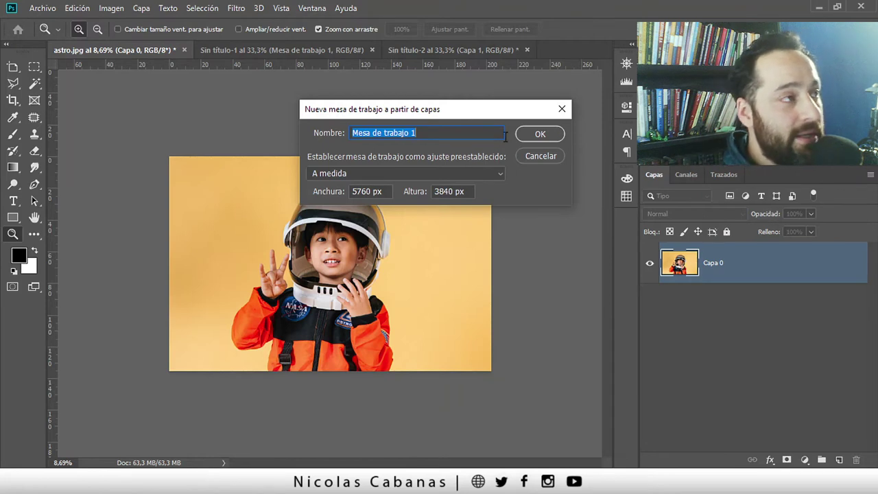
Accept the 5760 × 3840 px size to wrap Capa 0 in an artboard
left_click(383, 191)
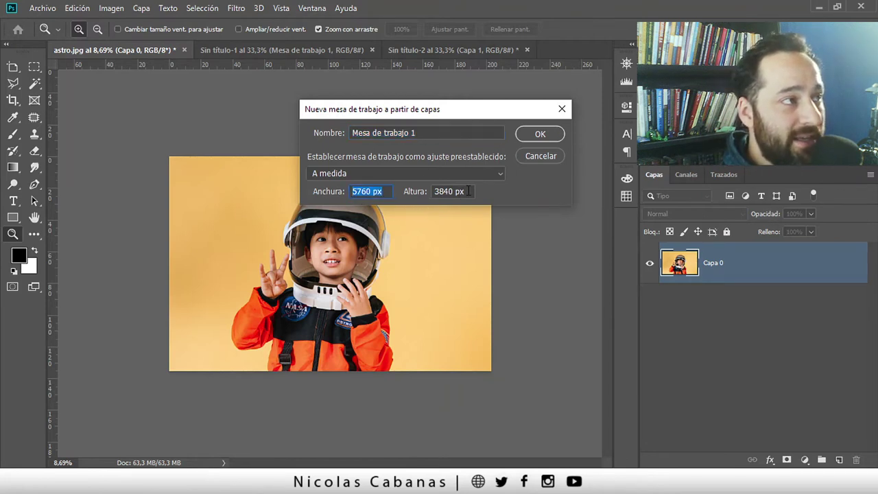
key("Tab")
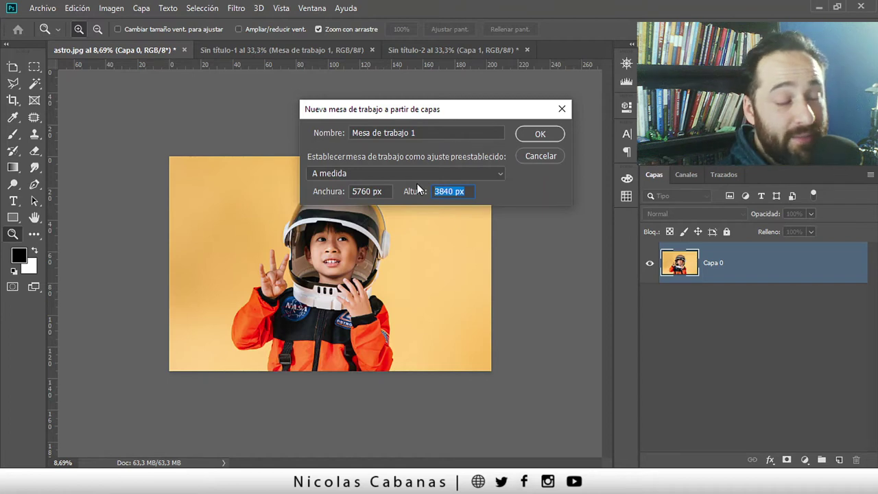
left_click(529, 134)
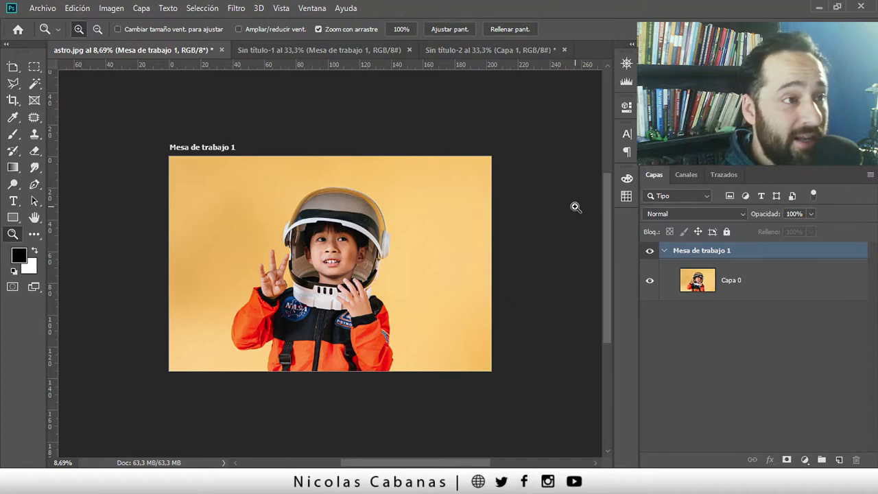
Undo the full-size artboard and start a new artboard from Capa 0 with the A medida preset
key("ctrl+z")
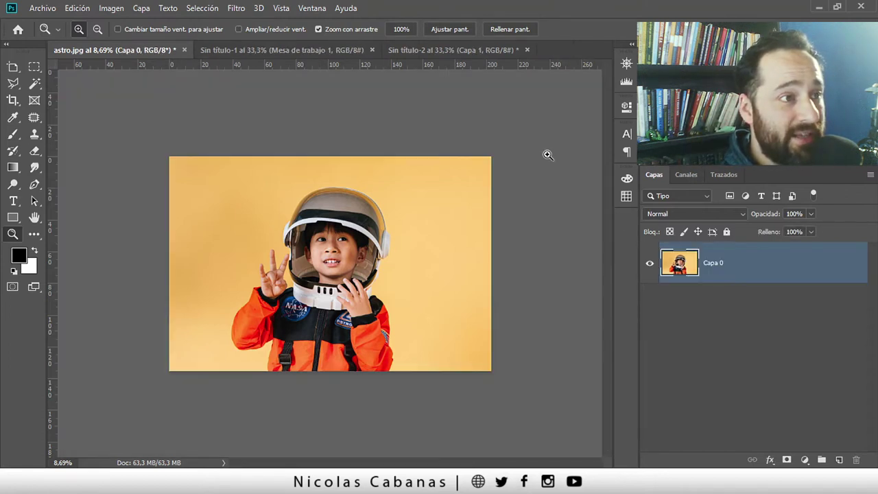
right_click(757, 255)
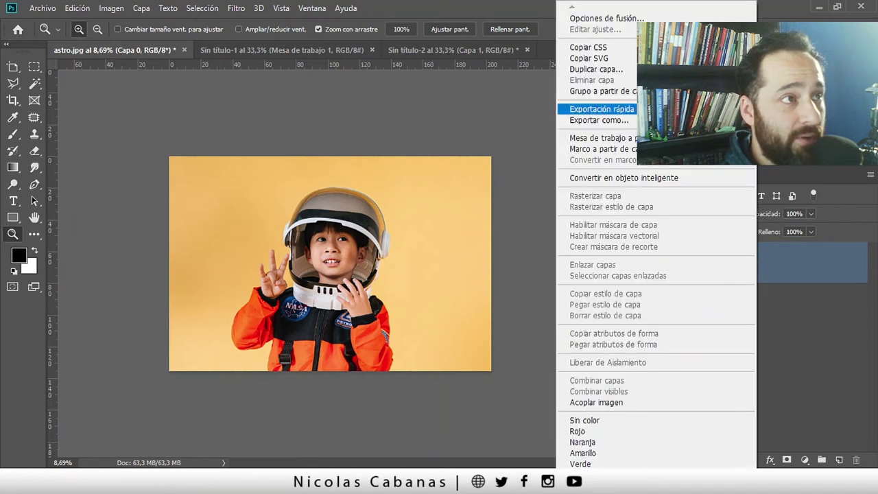
left_click(693, 138)
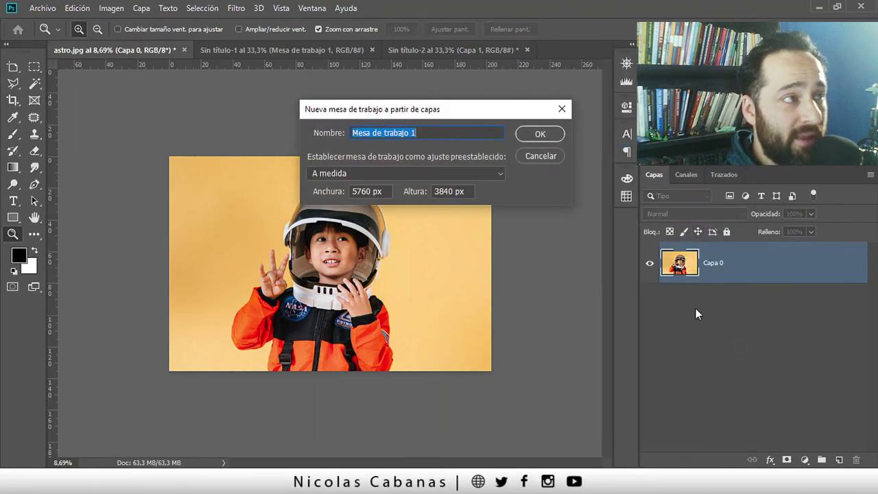
left_click(367, 192)
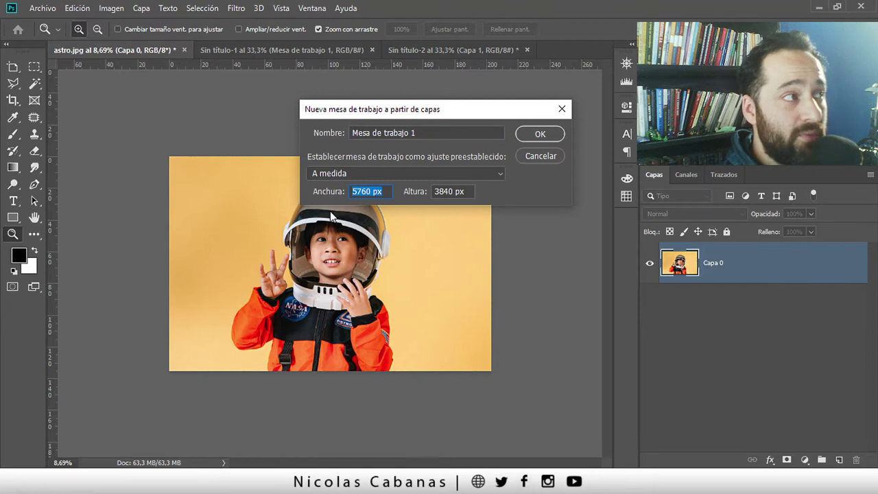
left_click(420, 174)
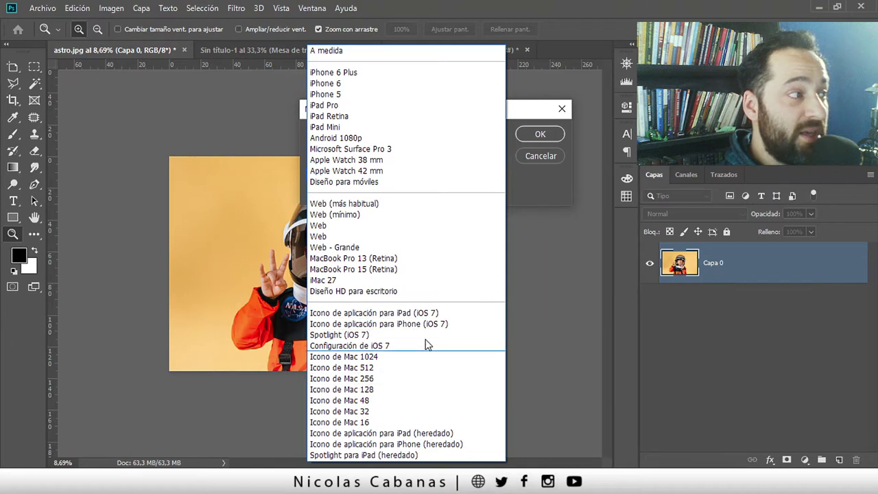
left_click(525, 188)
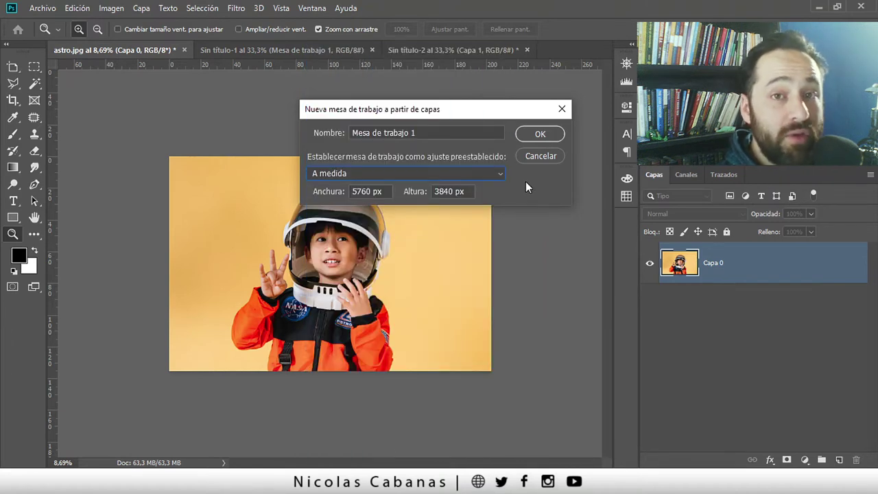
Set the artboard to 29 cm wide by 21 cm high and create it
left_click_drag(384, 191, 352, 192)
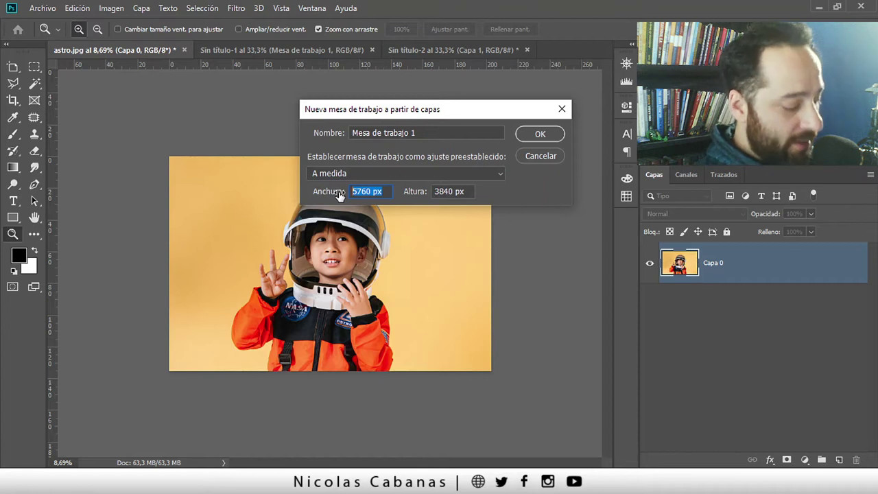
type("29 cm")
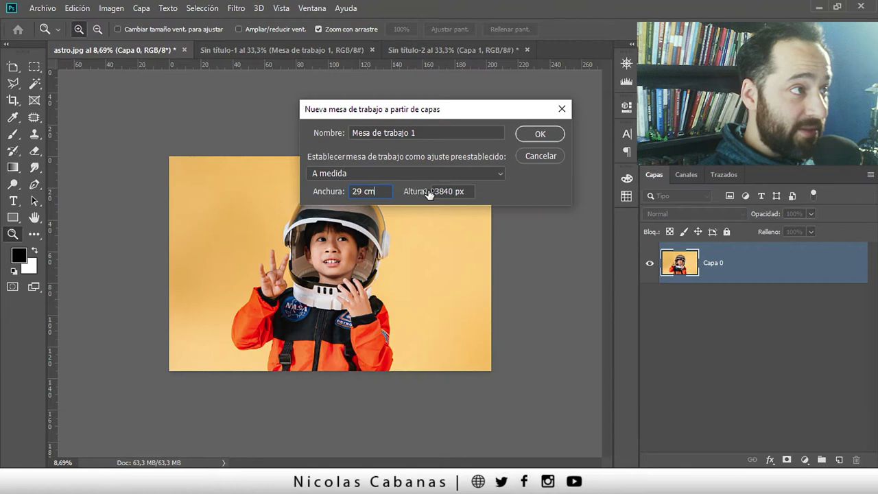
left_click_drag(463, 193, 409, 193)
type("21 cm")
key("Return")
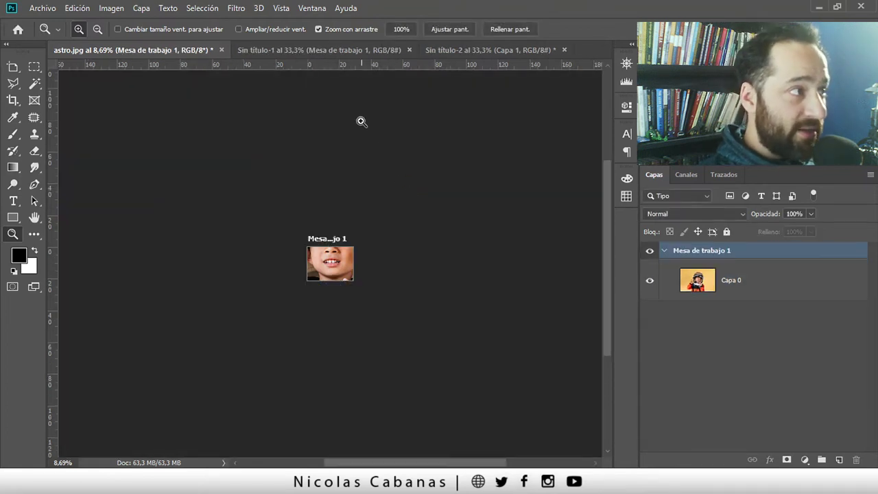
Undo the 29 × 21 cm artboard so Capa 0 is plain, viewing the whole photo
left_click_drag(322, 260, 415, 258)
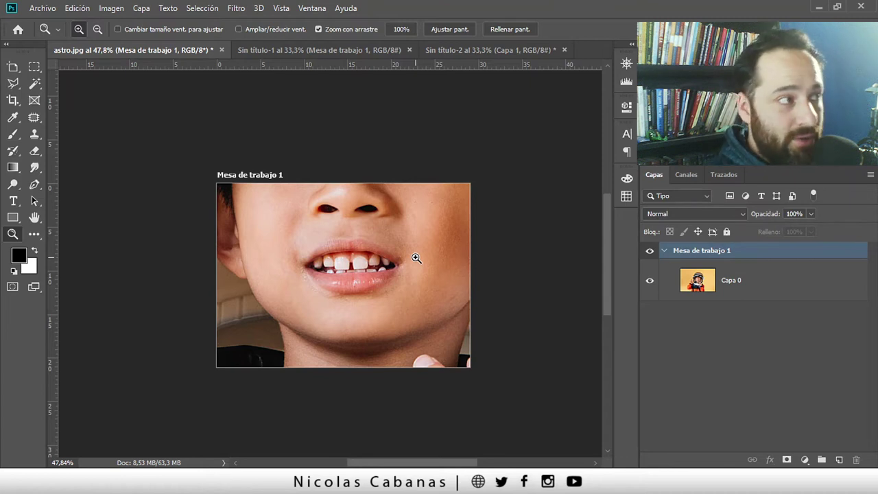
key("ctrl+z")
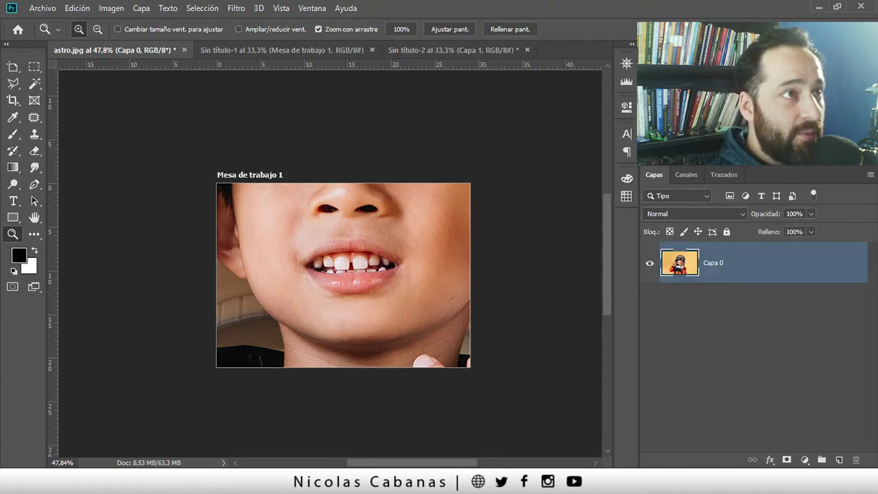
mouse_move(547, 245)
left_mouse_down()
mouse_move(394, 251)
mouse_move(416, 269)
left_mouse_up()
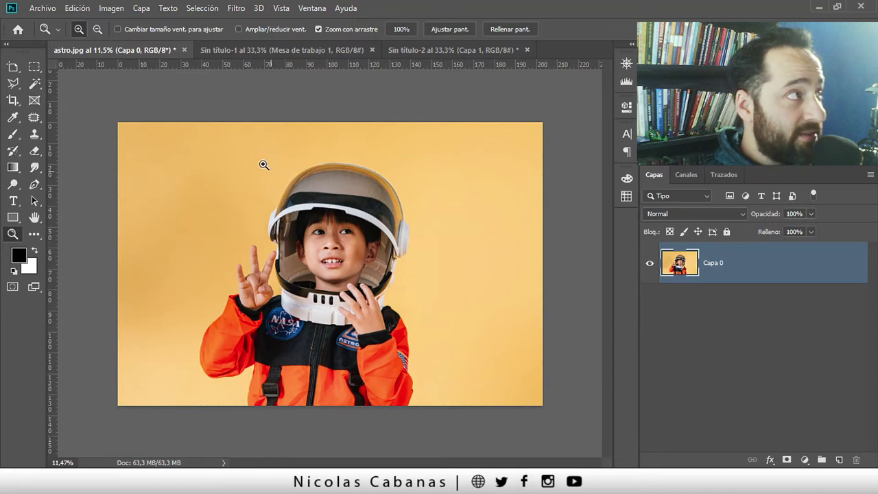
Add Mesa de trabajo 1 around the full astronaut photo via Capa > Nueva > Mesa de trabajo
left_click(112, 8)
left_click(112, 9)
left_click(143, 9)
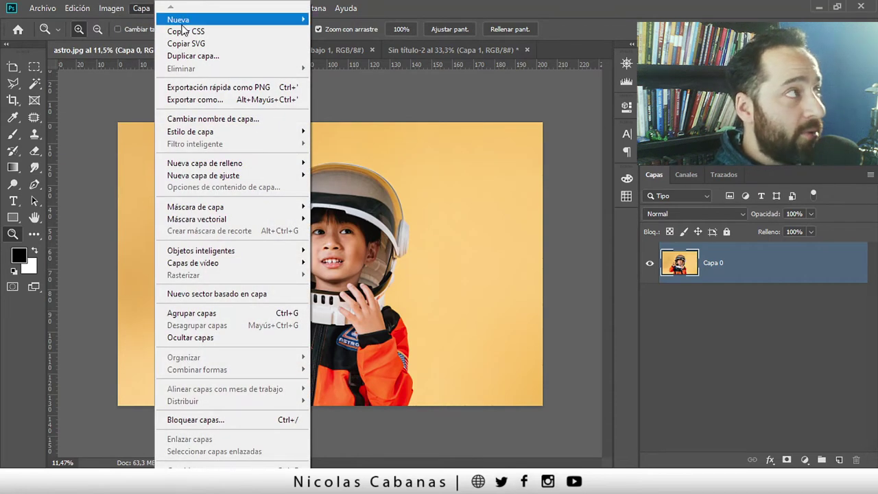
mouse_move(206, 20)
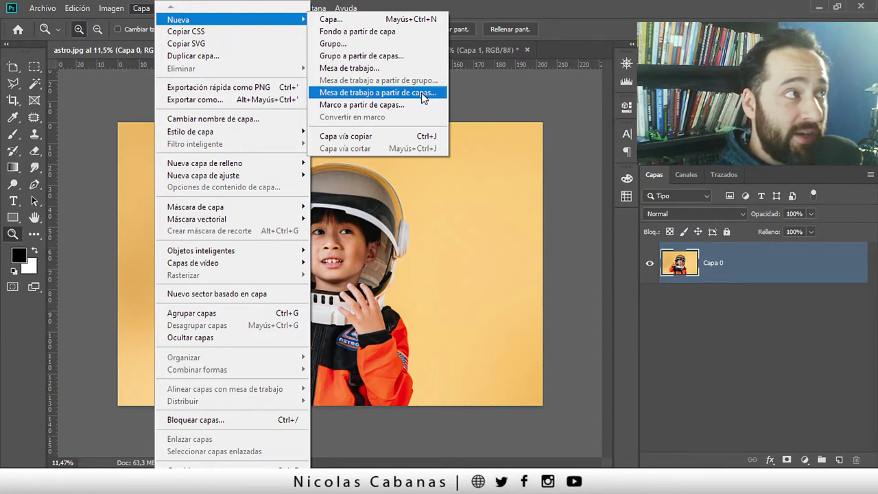
left_click(770, 261)
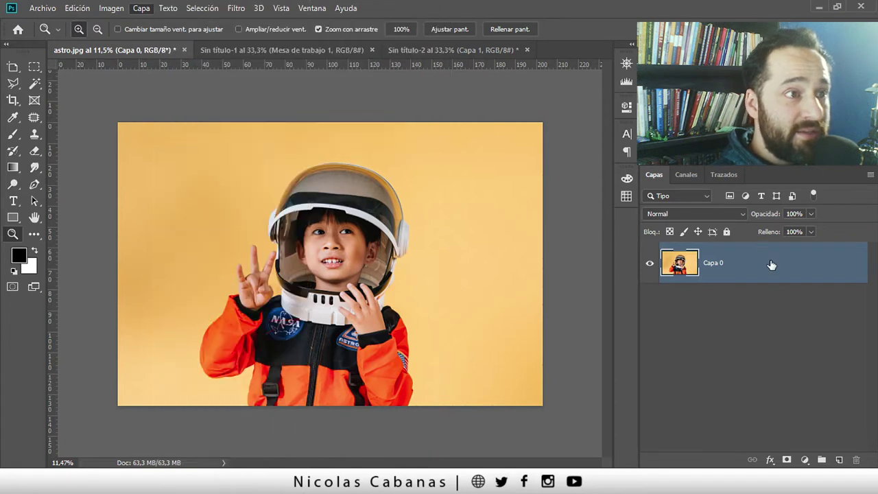
right_click(770, 261)
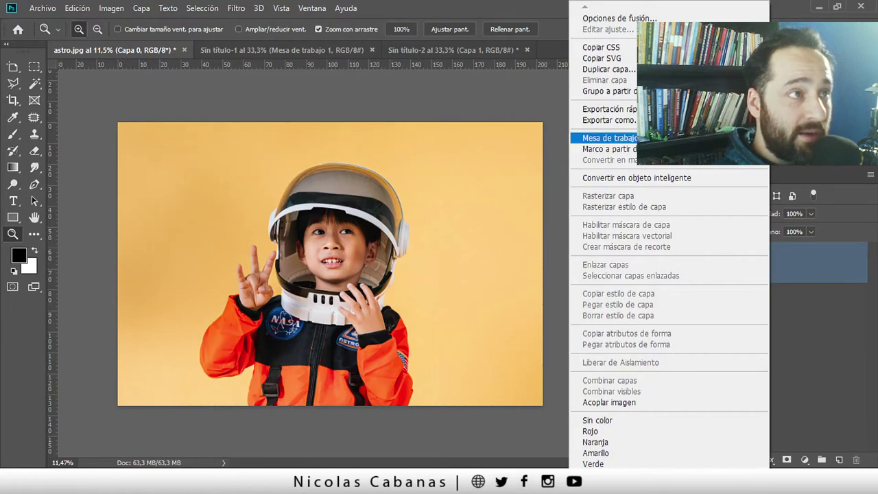
left_click(142, 7)
left_click(142, 8)
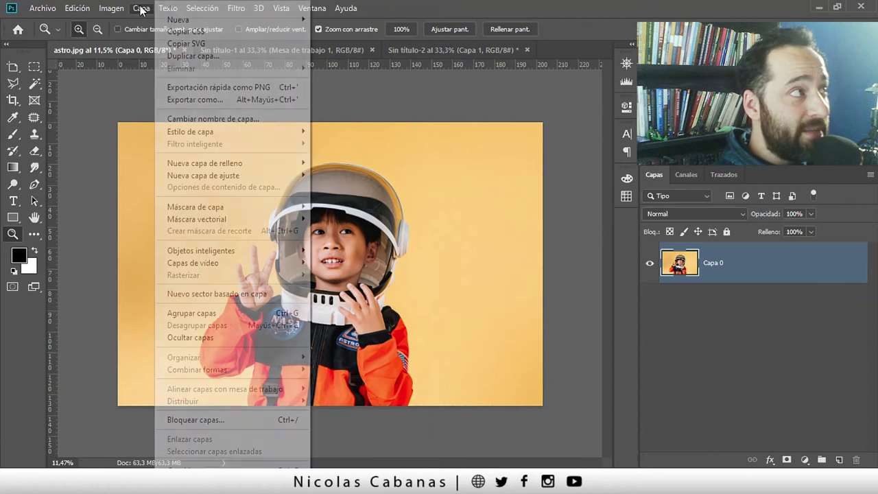
mouse_move(178, 19)
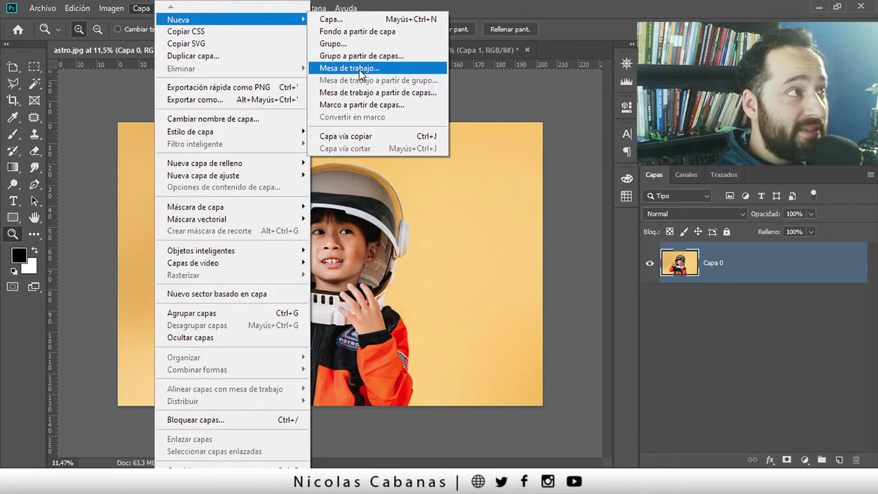
left_click(370, 71)
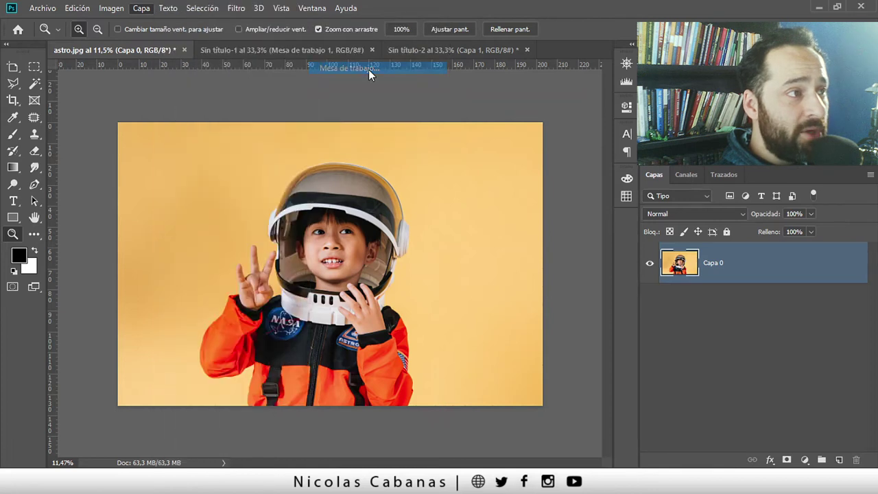
left_click(537, 136)
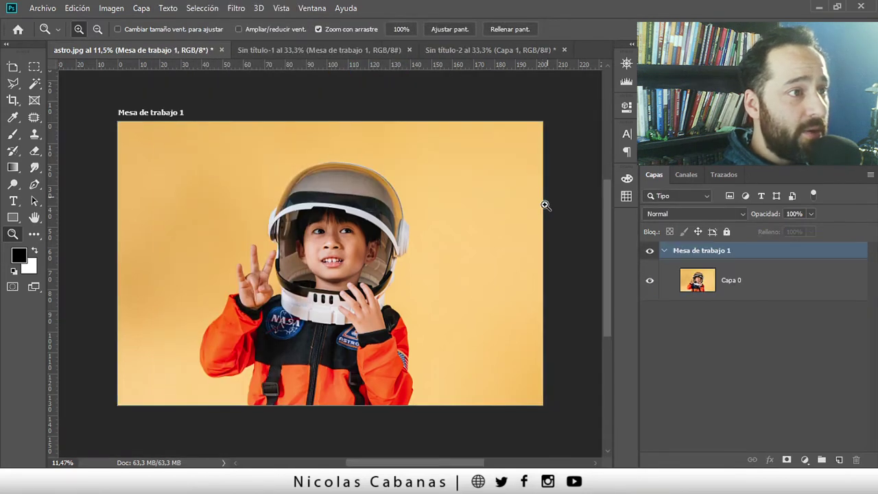
Fit the artboard in view and duplicate Capa 0 into Capa 0 copia with Ctrl+J
mouse_move(548, 238)
left_mouse_down()
mouse_move(524, 245)
mouse_move(397, 229)
left_mouse_up()
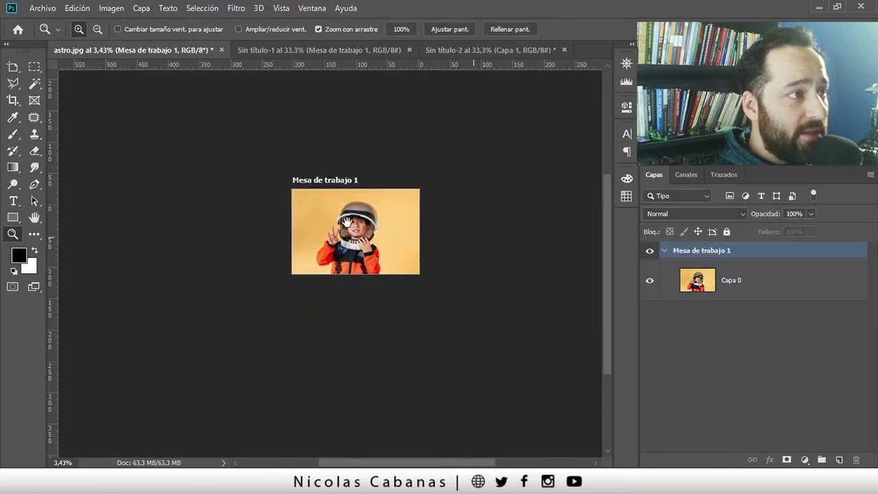
scroll(353, 223, "up", 3)
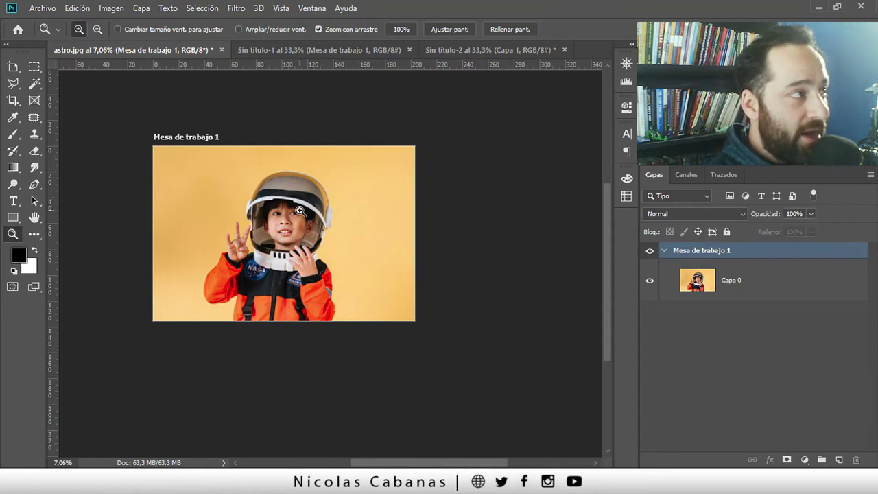
left_click_drag(300, 209, 317, 206)
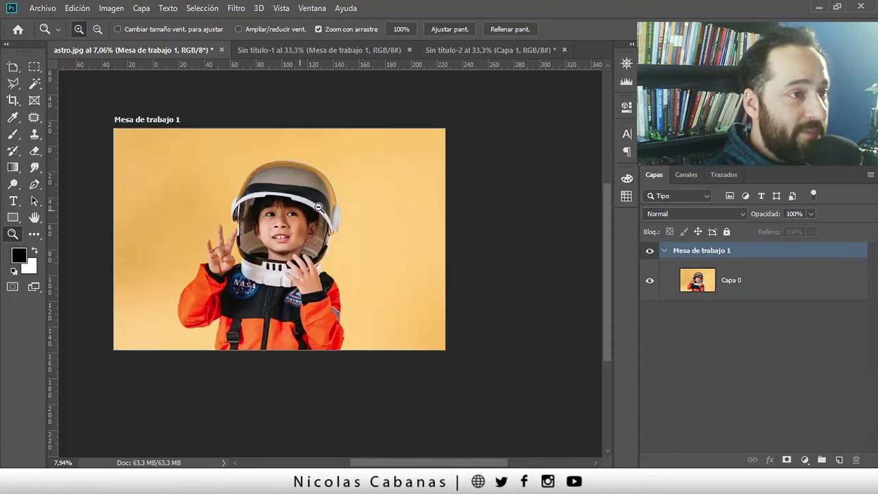
left_click(729, 281)
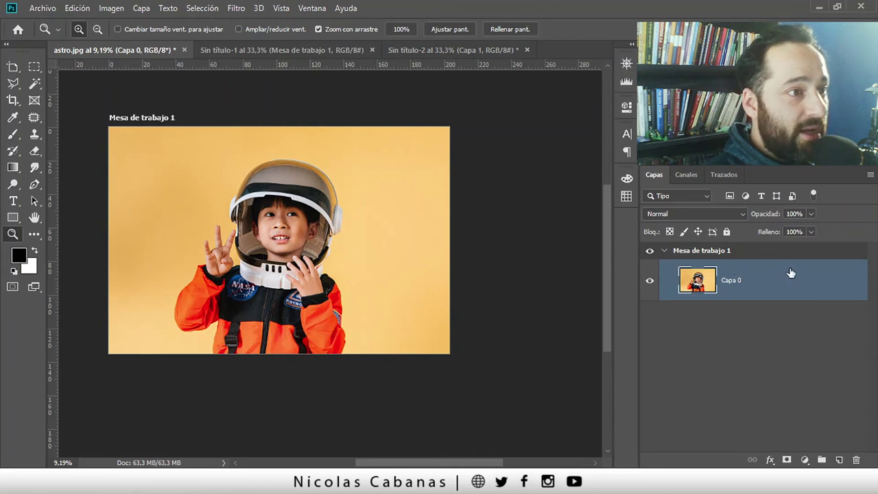
key("ctrl+j")
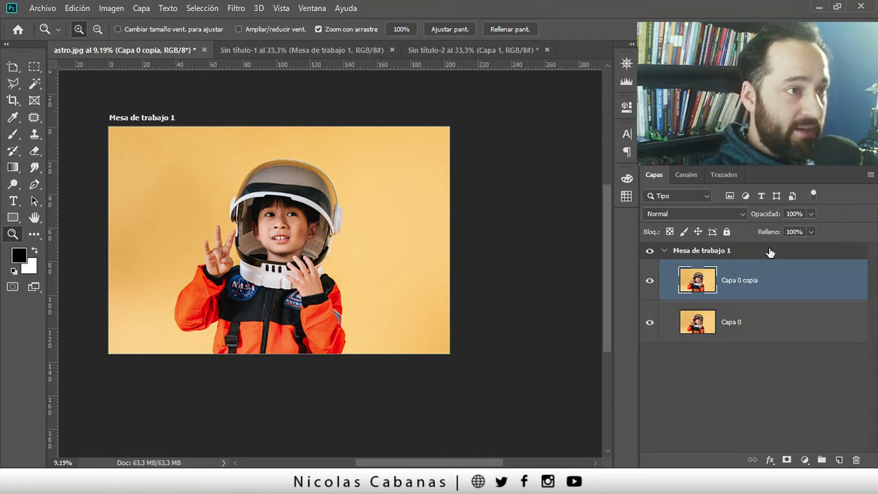
left_click_drag(774, 286, 758, 288)
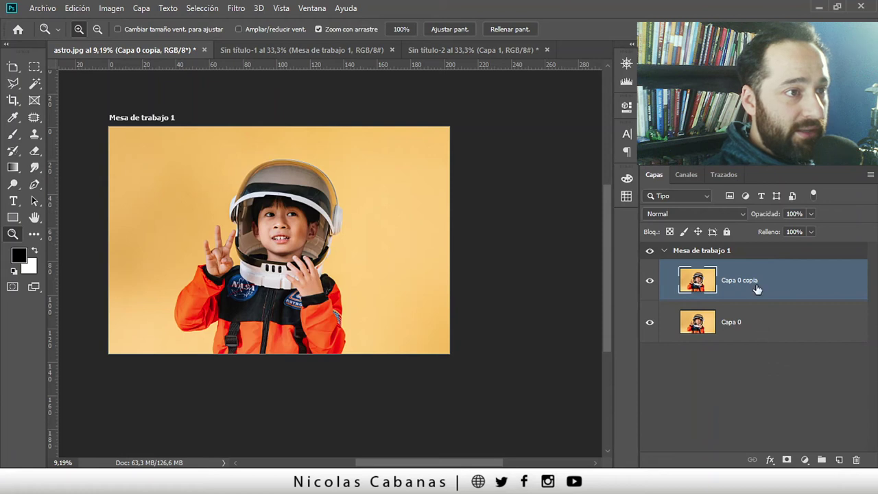
right_click(784, 273)
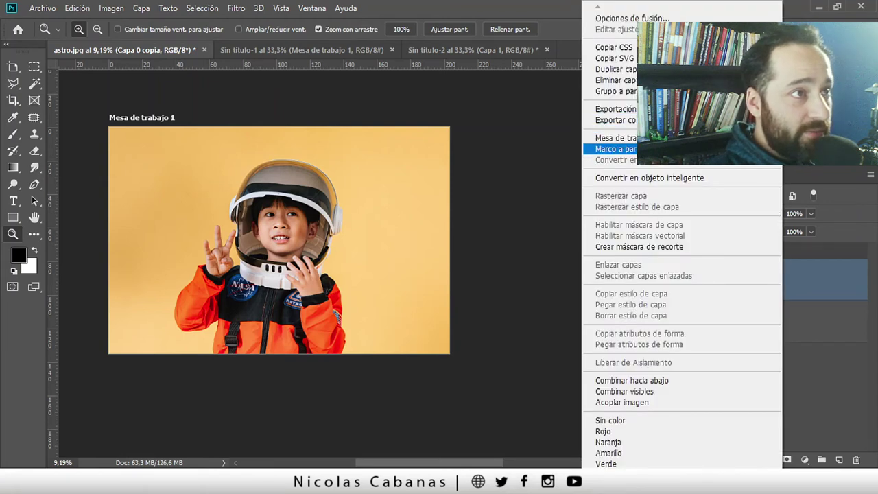
Create Mesa de trabajo 2 from the Capa 0 copia layer
left_click(761, 149)
left_click(554, 134)
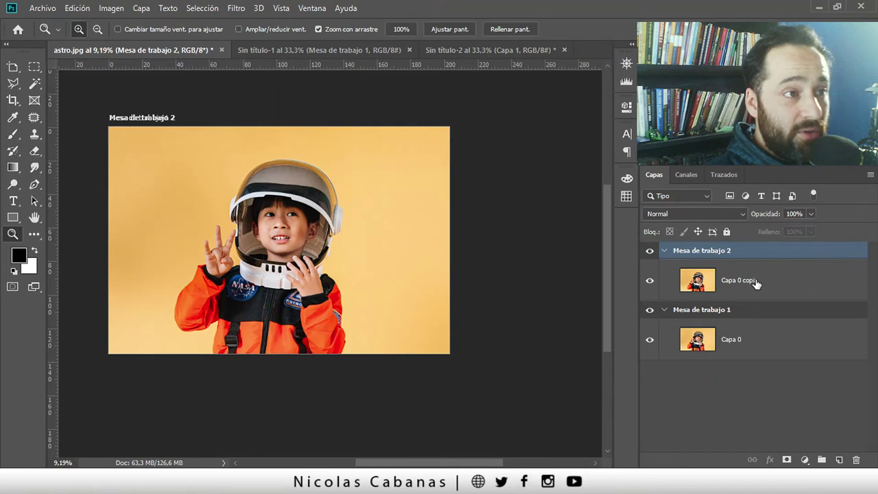
left_click(494, 285, "alt")
mouse_move(453, 289)
left_mouse_down()
mouse_move(395, 281)
mouse_move(426, 268)
left_mouse_up()
With the Move tool, drag Mesa de trabajo 2 to the right of Mesa de trabajo 1
key("v")
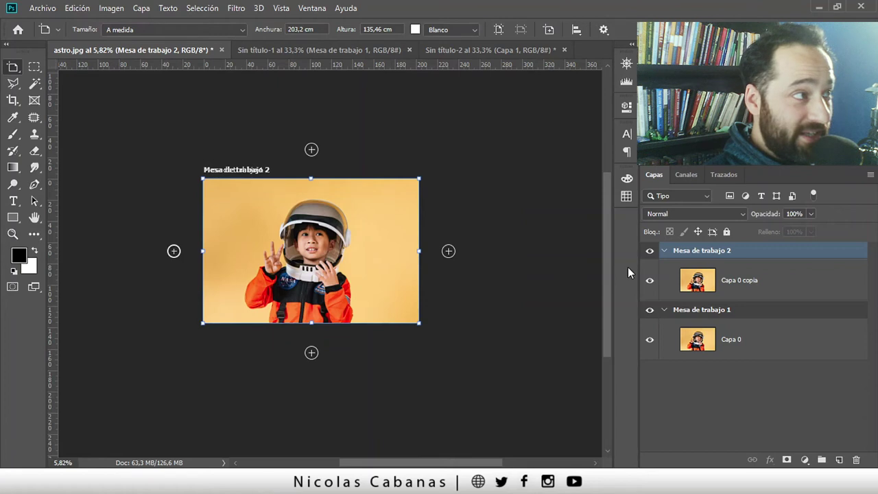
left_click(747, 281)
key("v")
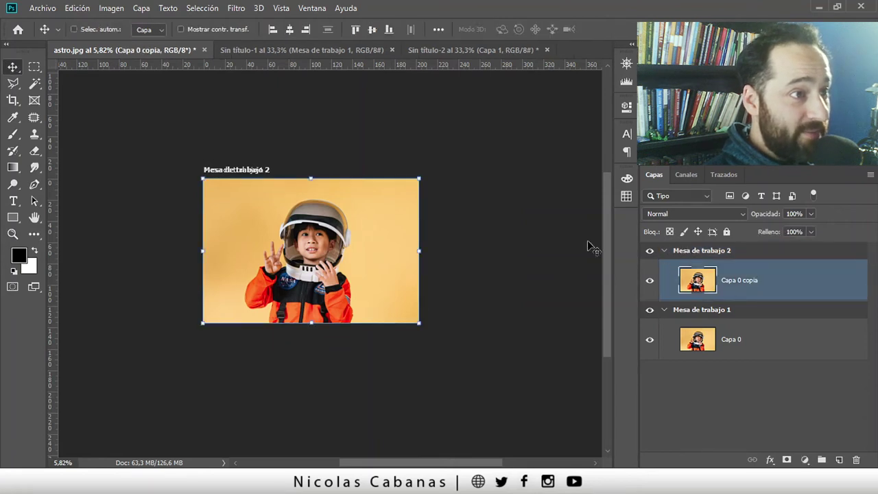
mouse_move(363, 196)
left_mouse_down()
mouse_move(553, 230)
mouse_move(487, 223)
left_mouse_up()
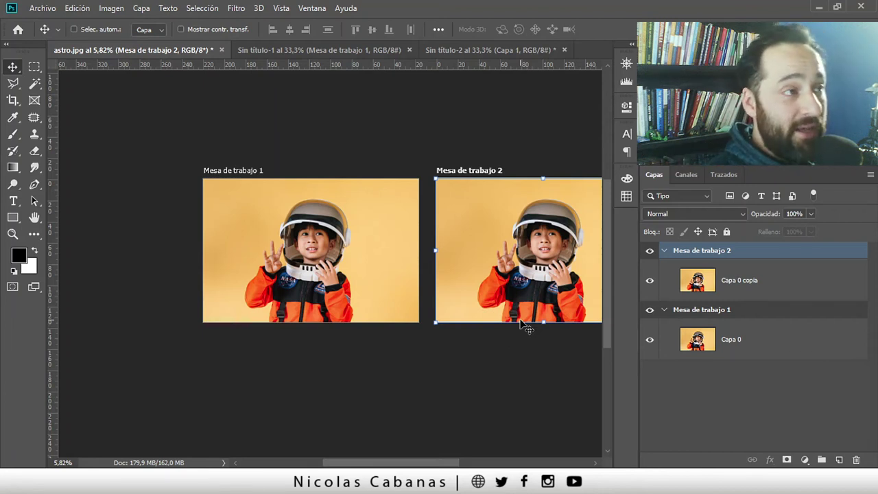
left_click_drag(468, 370, 422, 352)
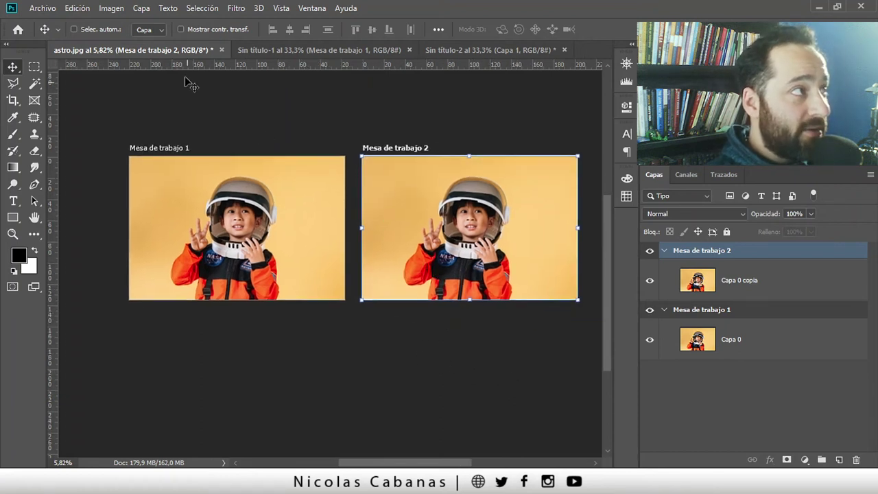
left_click(144, 8)
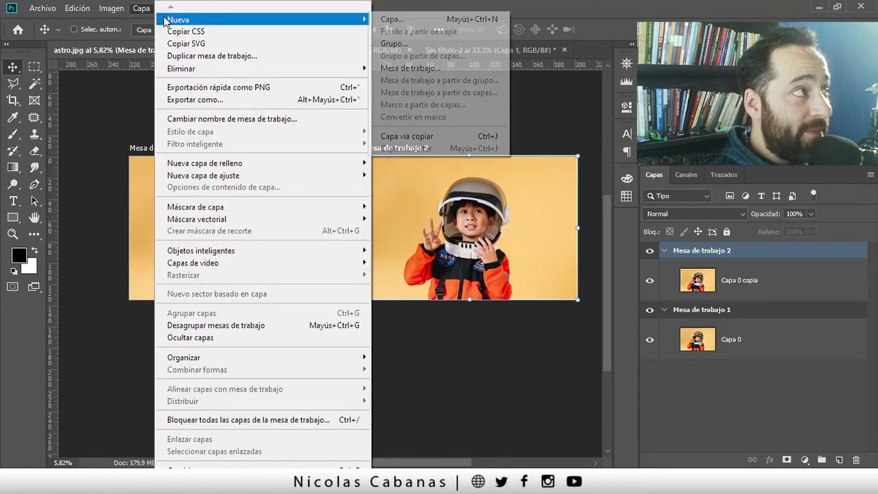
mouse_move(264, 19)
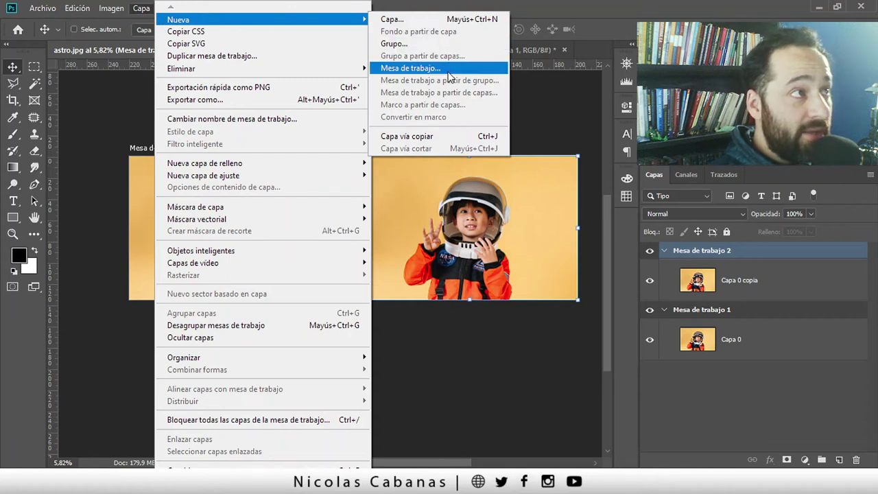
Create blank Mesa de trabajo 3 via Capa > Nueva > Mesa de trabajo, placed beside artboard 2
left_click(449, 75)
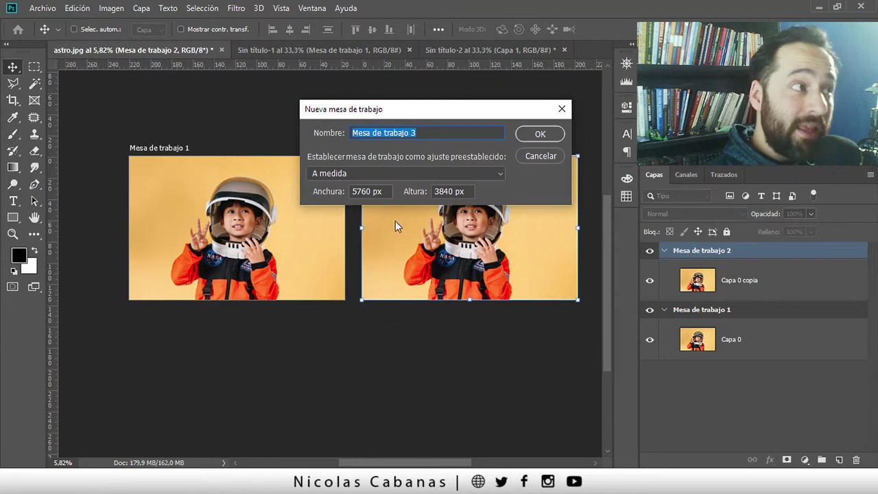
left_click(540, 134)
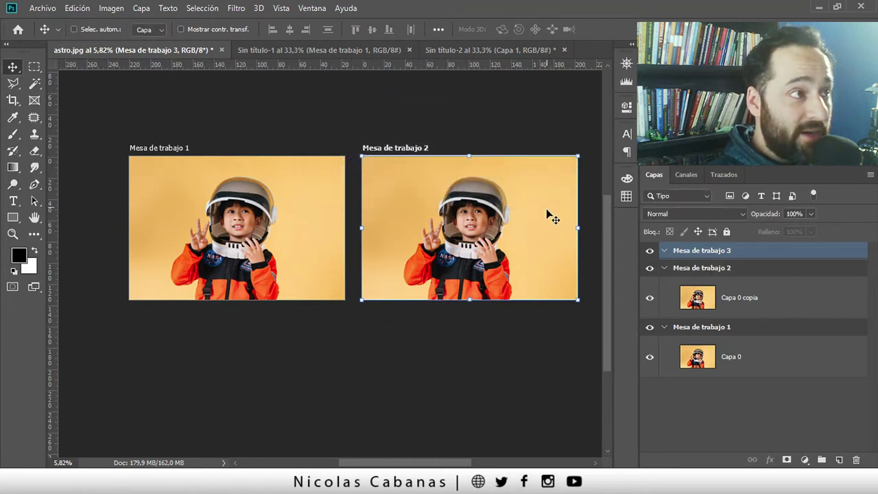
scroll(484, 267, "down", 1)
left_click_drag(437, 259, 323, 247)
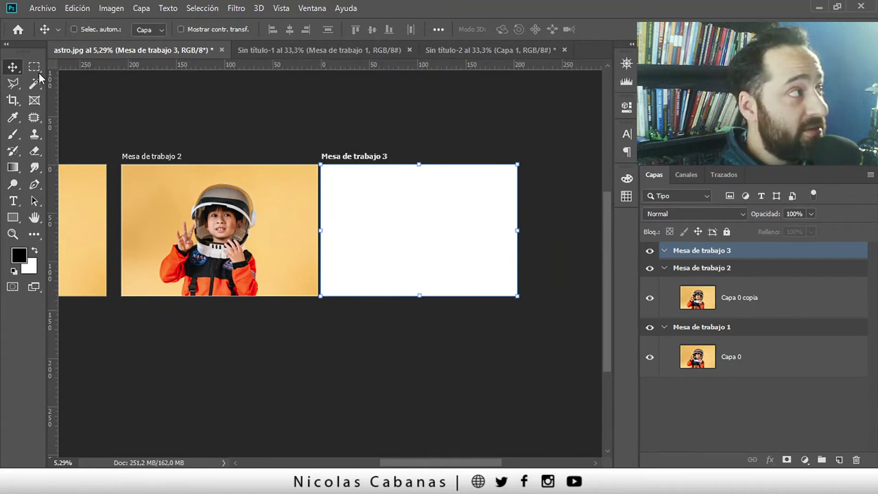
right_click(13, 66)
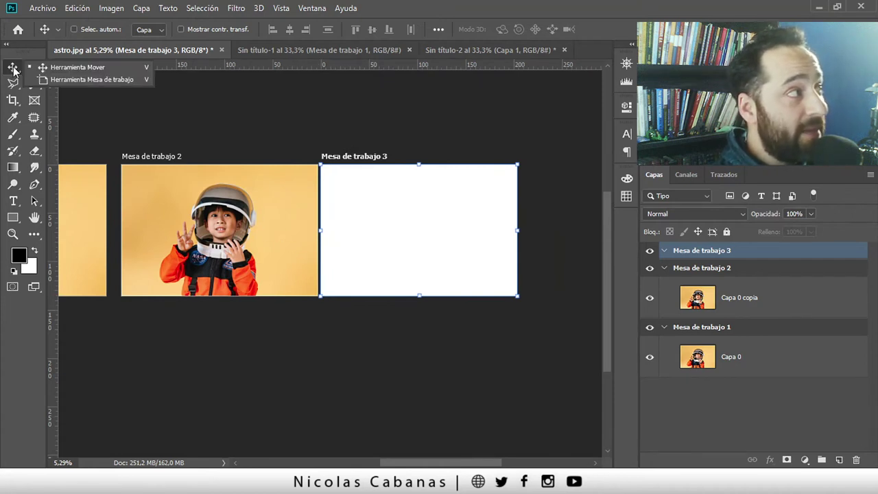
Add Mesa de trabajo 4 right of artboard 3 and Mesa de trabajo 5 below it
left_click(117, 79)
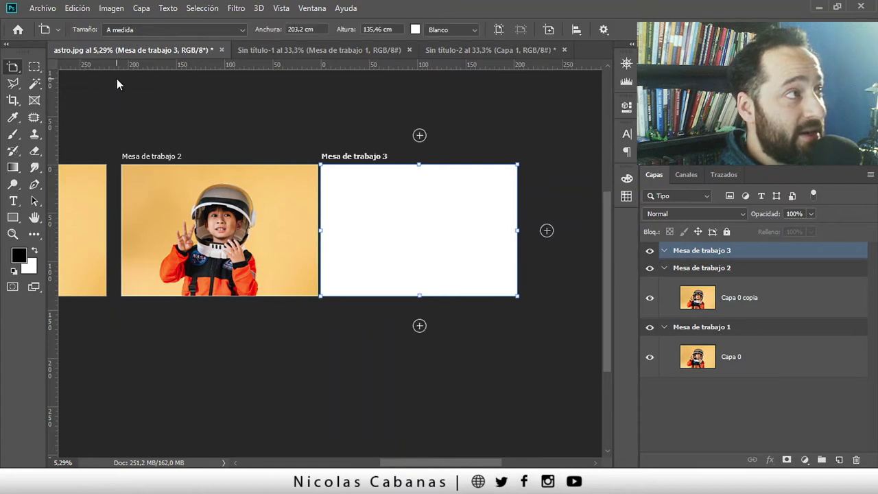
scroll(477, 186, "down", 1)
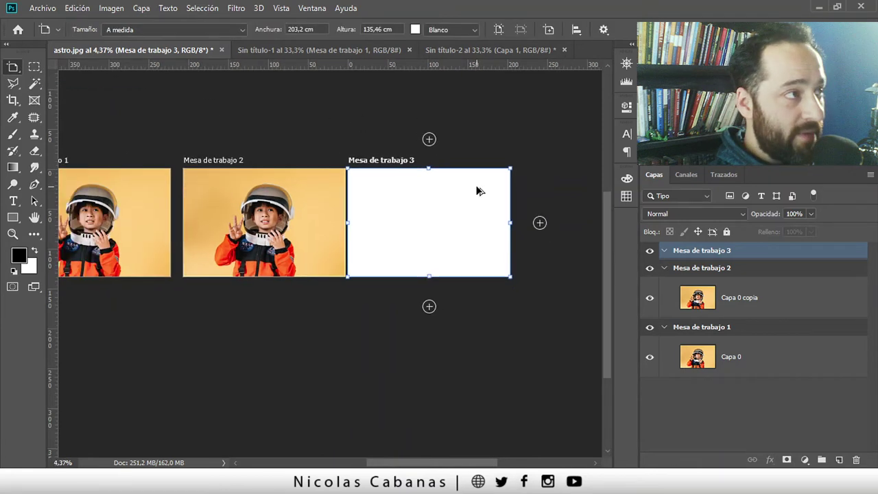
scroll(400, 210, "right", 2)
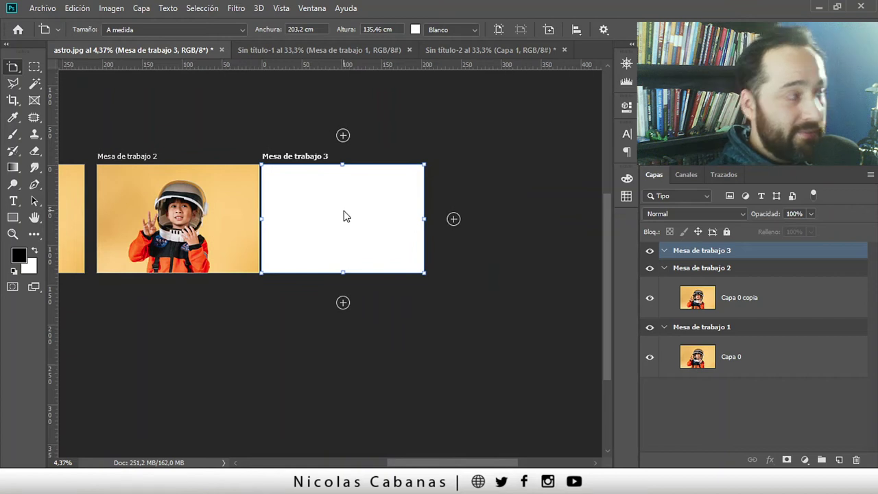
left_click(453, 220)
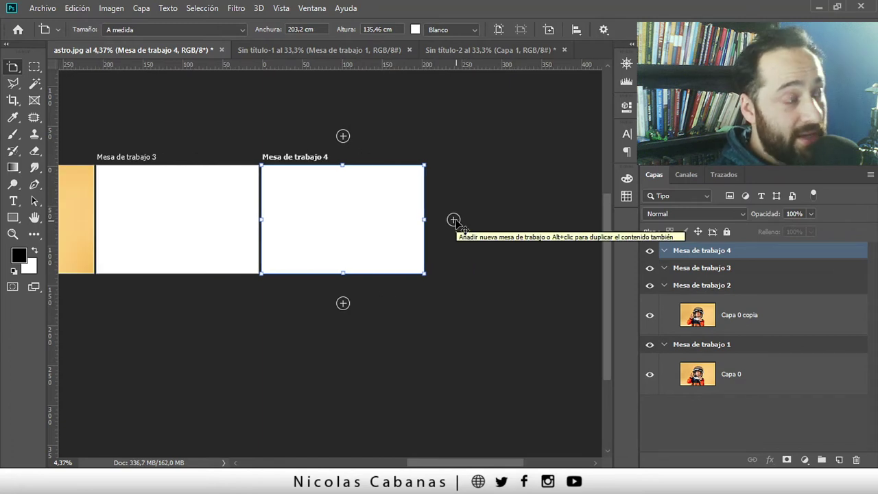
left_click(343, 304)
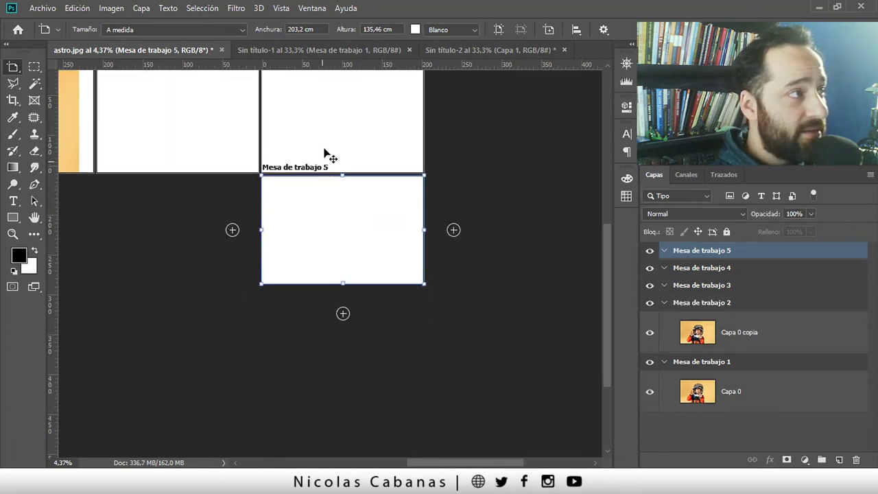
Add Mesa de trabajo 6 right of artboard 5 and Mesa de trabajo 7 above it
key("v")
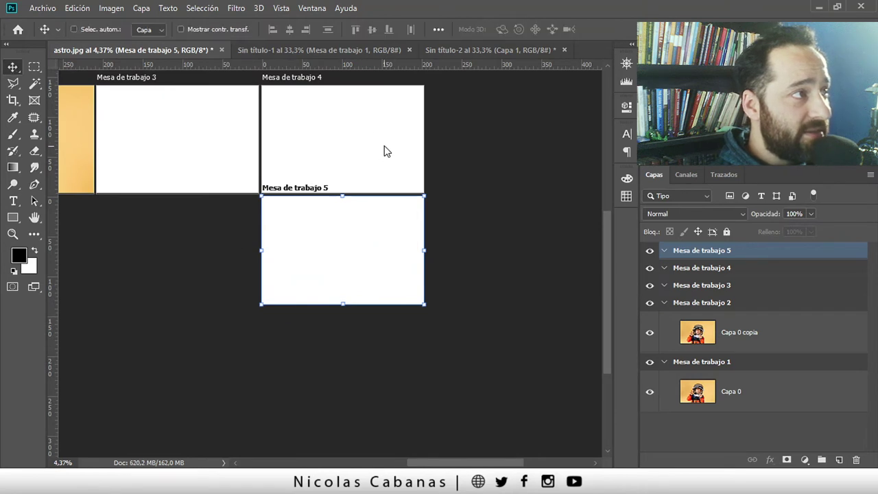
scroll(384, 164, "up", 1)
right_click(19, 69)
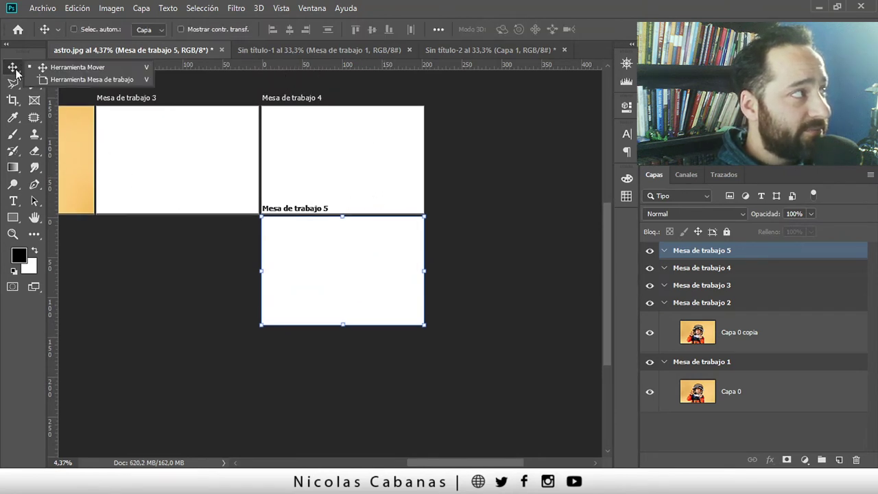
left_click(68, 77)
key("v")
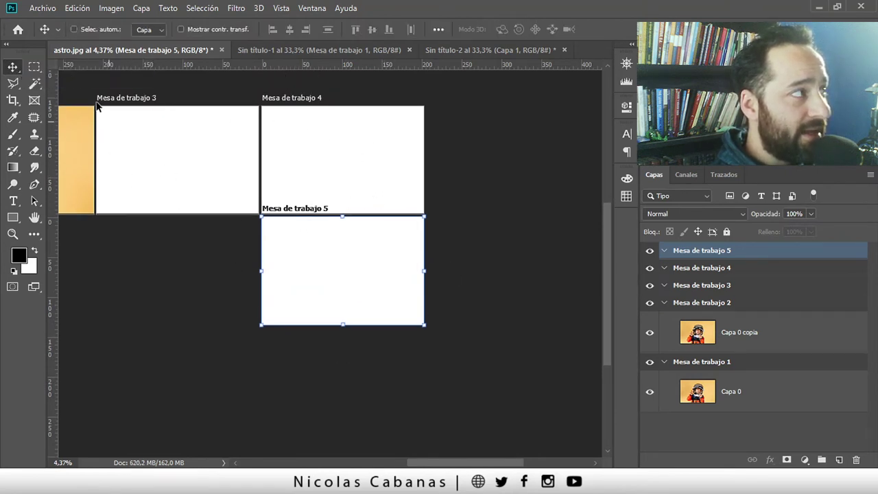
right_click(10, 71)
left_click(69, 81)
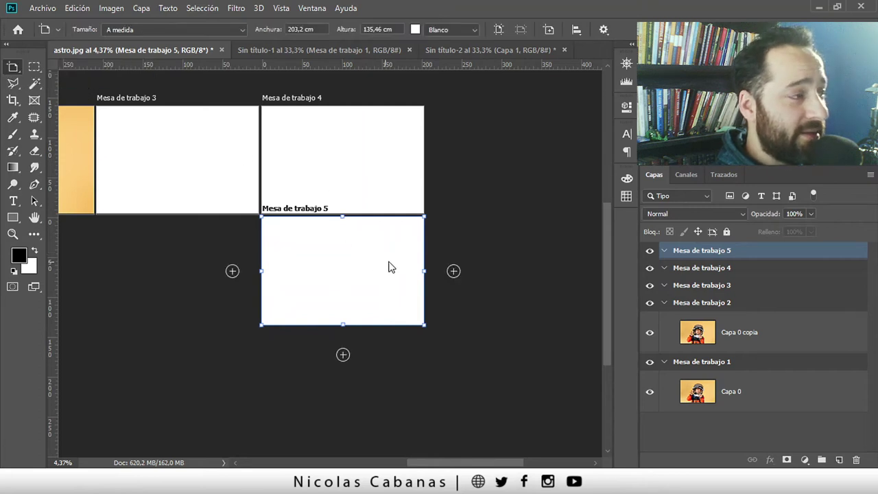
left_click(453, 272)
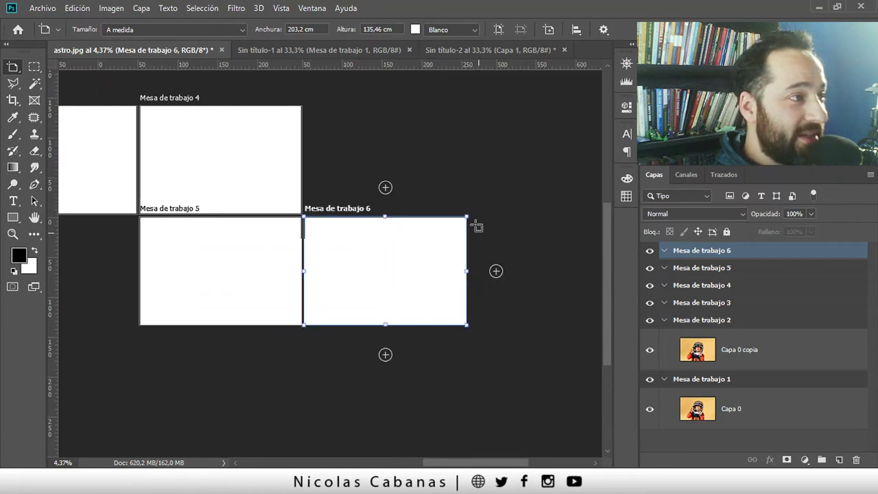
left_click(344, 188)
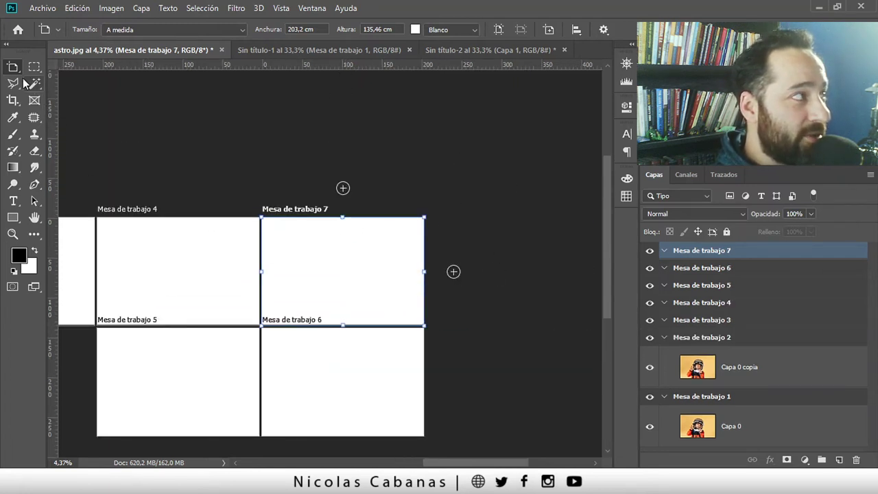
Reposition artboards 6 and 7 in line beside Mesa de trabajo 4, then zoom out
left_click_drag(13, 66, 61, 66)
left_click_drag(317, 266, 356, 343)
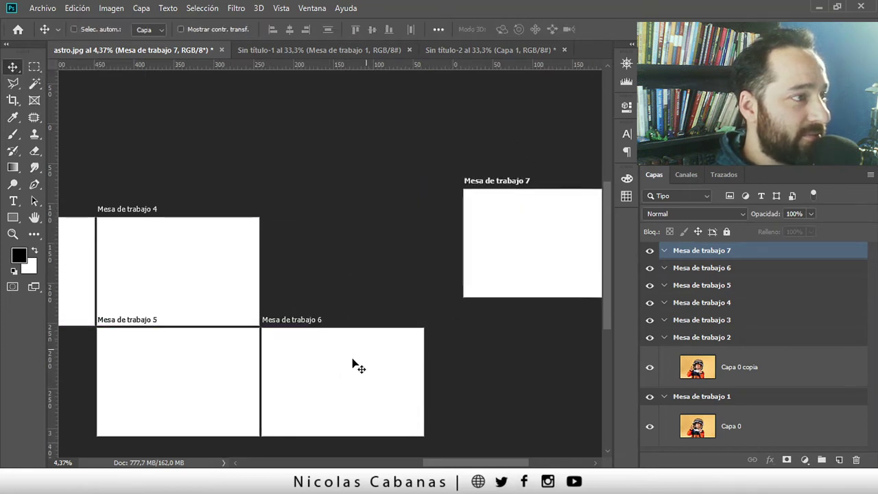
left_click_drag(531, 238, 518, 254)
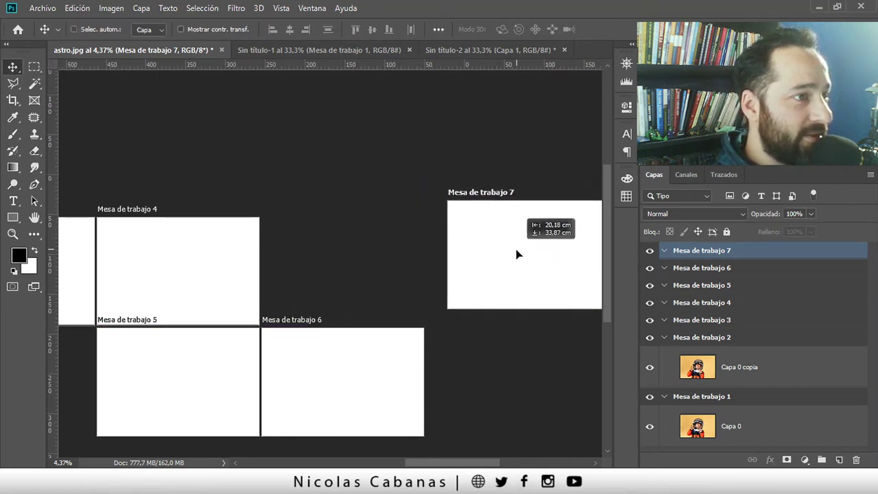
left_click(734, 268)
left_click_drag(369, 378, 373, 273)
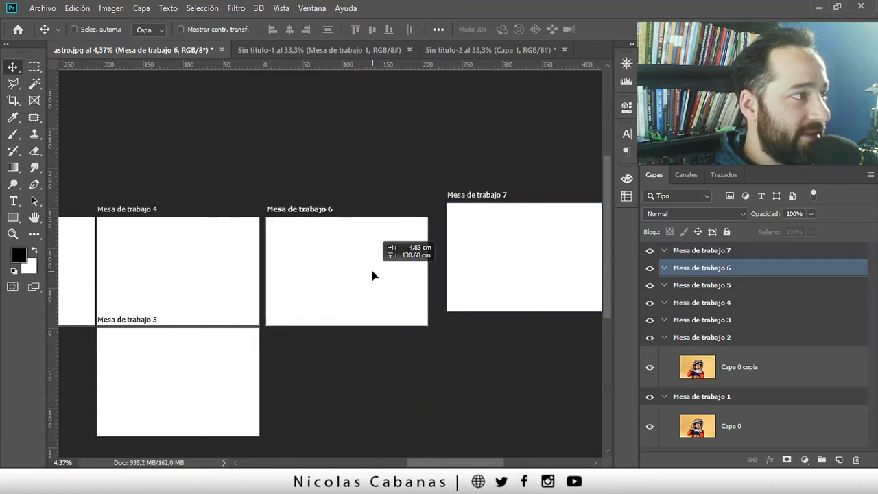
left_click(740, 251)
left_click_drag(537, 259, 510, 277)
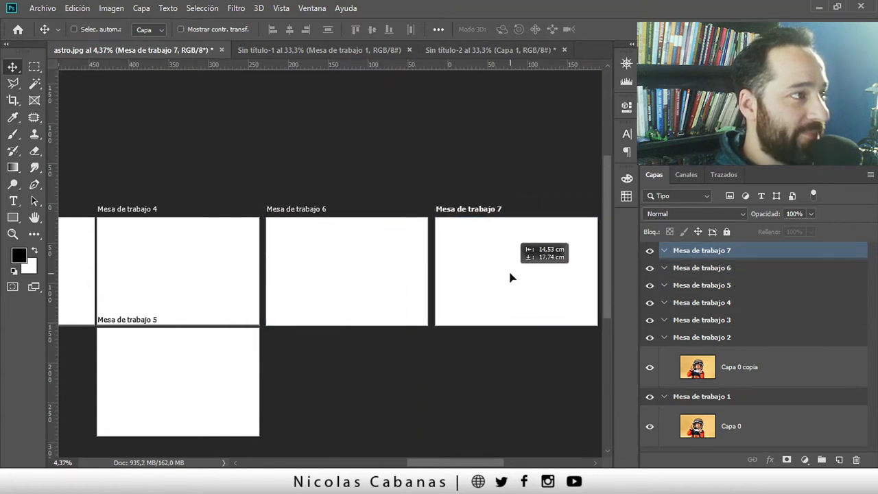
key("z")
mouse_move(440, 308)
left_mouse_down()
mouse_move(366, 334)
mouse_move(419, 282)
left_mouse_up()
Duplicate the astronaut layer Capa 0 copia and move the copy into Mesa de trabajo 7
key("v")
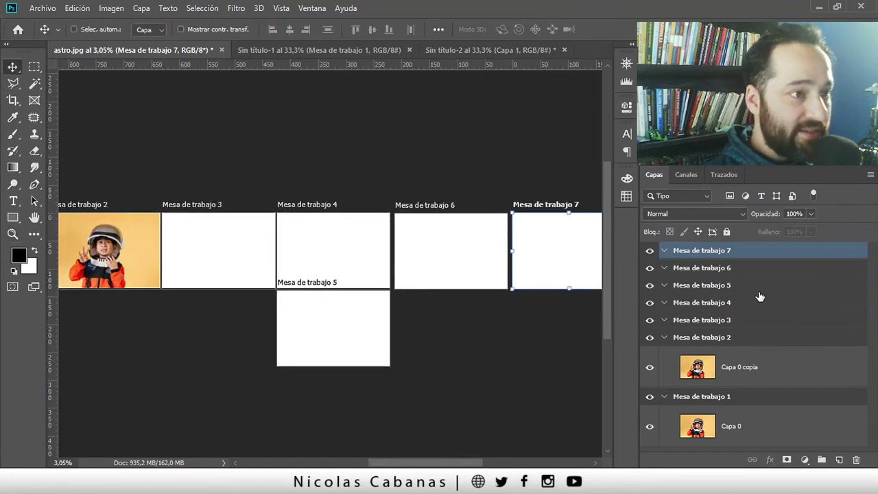
left_click(768, 376)
key("ctrl+j")
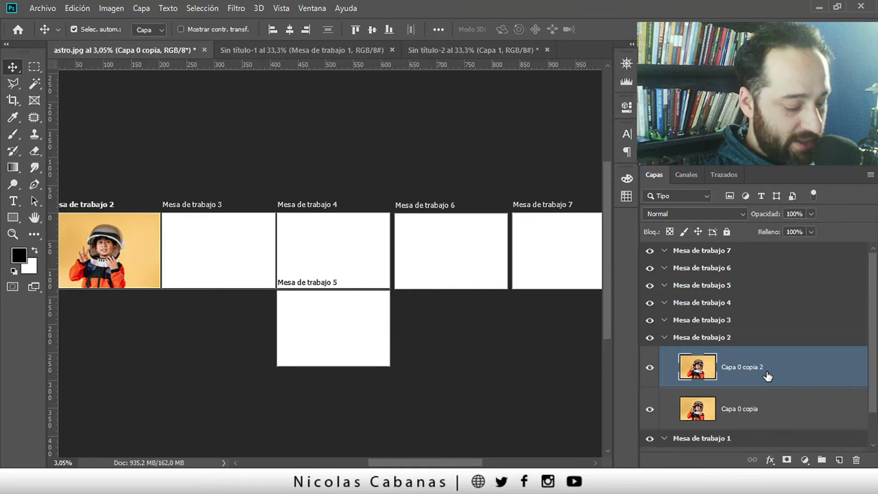
mouse_move(762, 366)
left_mouse_down()
mouse_move(765, 237)
mouse_move(769, 243)
left_mouse_up()
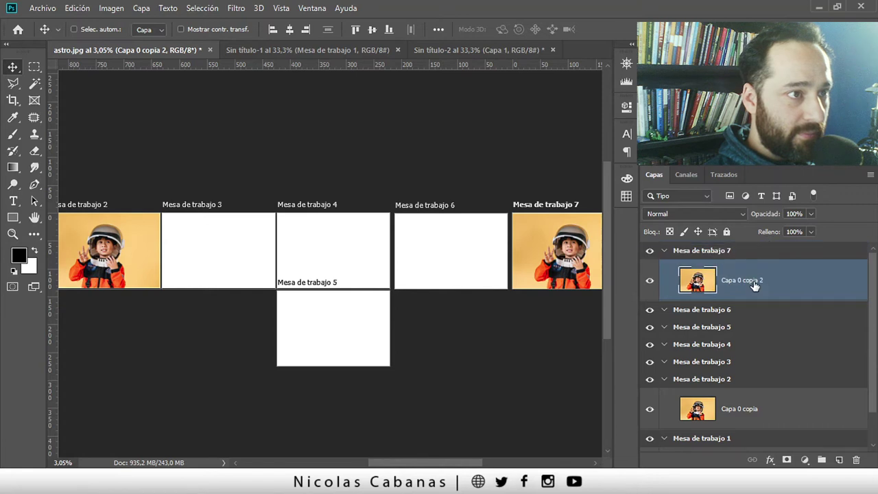
Ungroup Mesa de trabajo 7 so Capa 0 copia 2 becomes a standalone layer
left_click(762, 253)
right_click(762, 252)
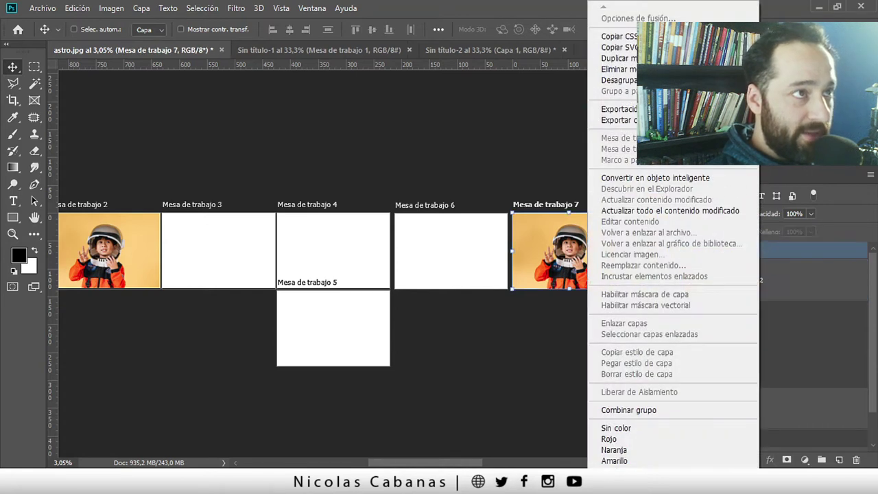
left_click(686, 80)
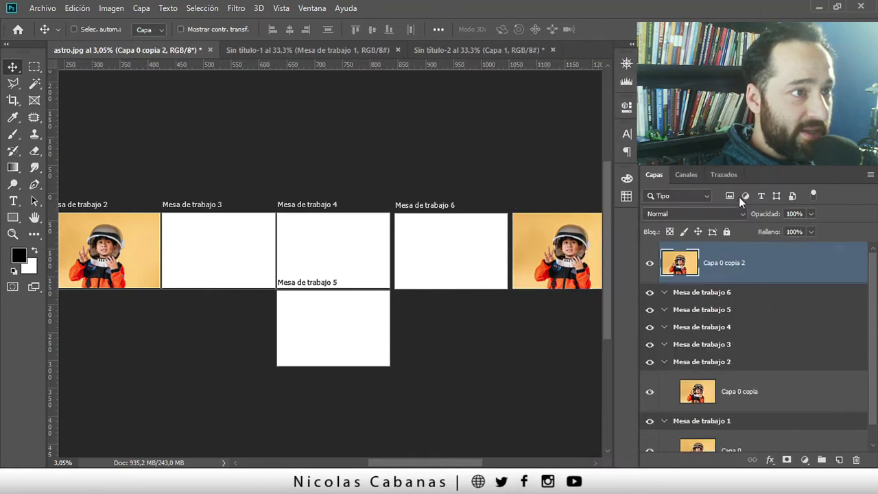
scroll(490, 343, "right", 2)
scroll(384, 275, "right", 1)
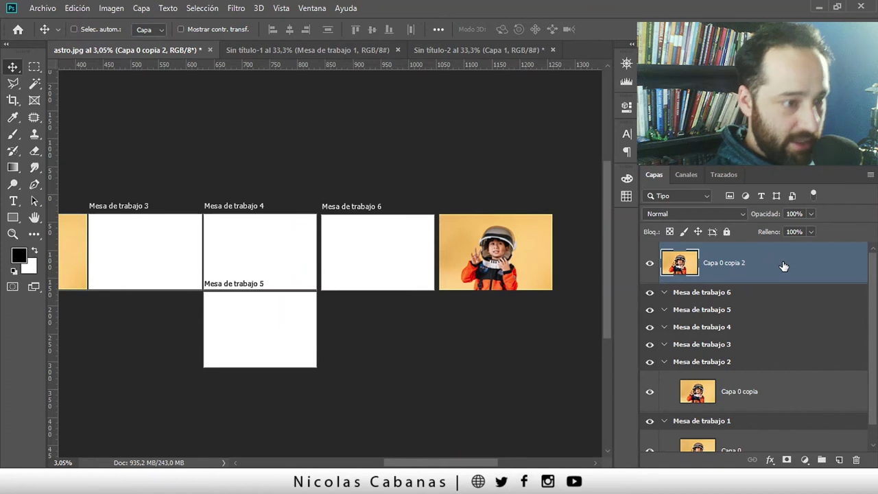
Add new layer Capa 1 and brush a black squiggle right of the astronaut
left_click(839, 459)
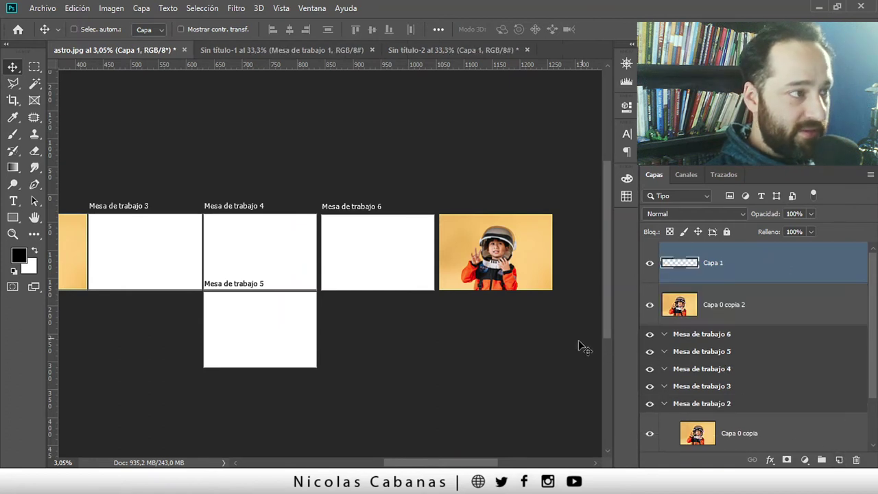
scroll(508, 247, "up", 1)
scroll(532, 254, "up", 2)
scroll(538, 261, "up", 1)
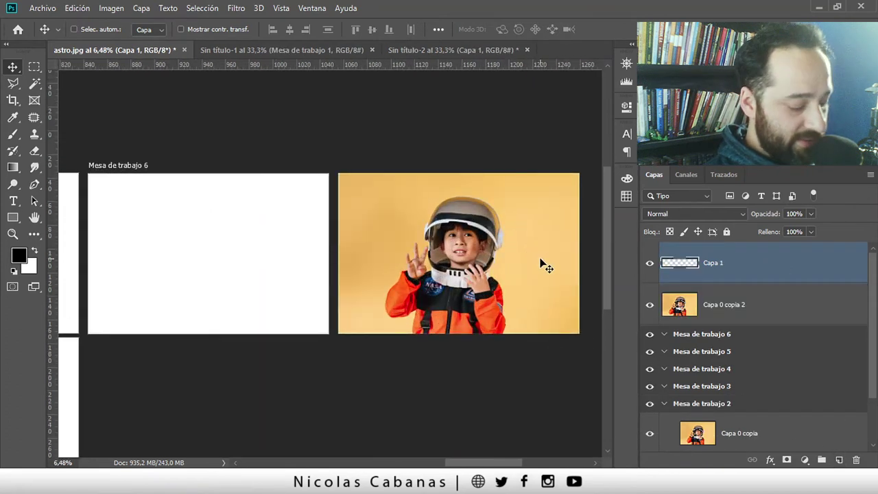
key("b")
left_click_drag(537, 199, 547, 307)
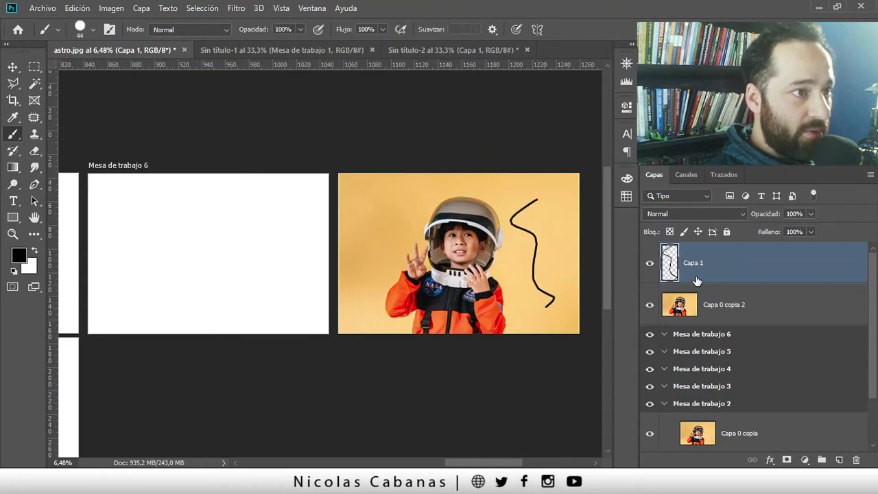
Select both Capa 1 and Capa 0 copia 2 in the Layers panel
key("alt+bracketleft")
key("alt+bracketright")
key("alt+bracketleft")
left_click(795, 268, "shift")
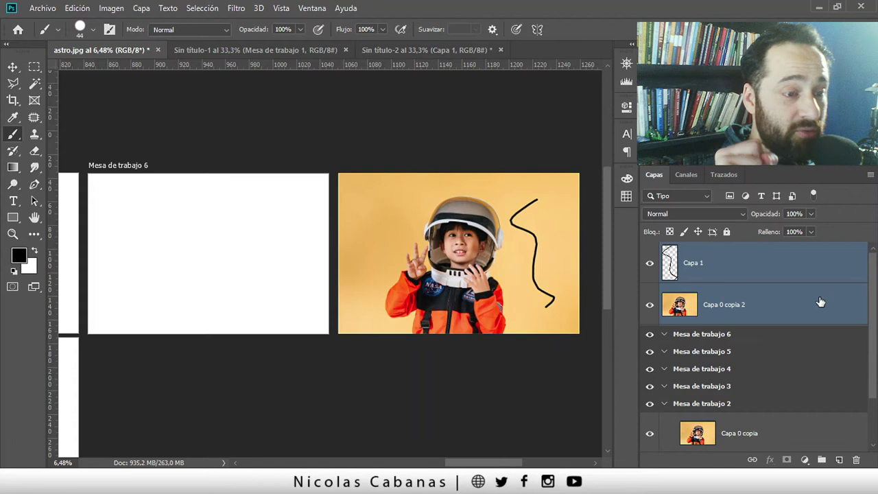
Group Capa 1 and Capa 0 copia 2 into Grupo 1 by dropping them on the New Group button
key("ctrl+g")
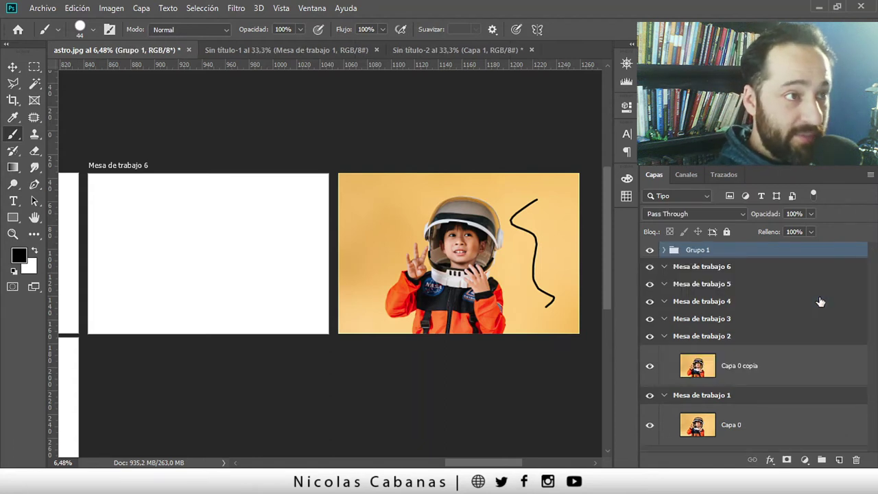
key("ctrl+shift+g")
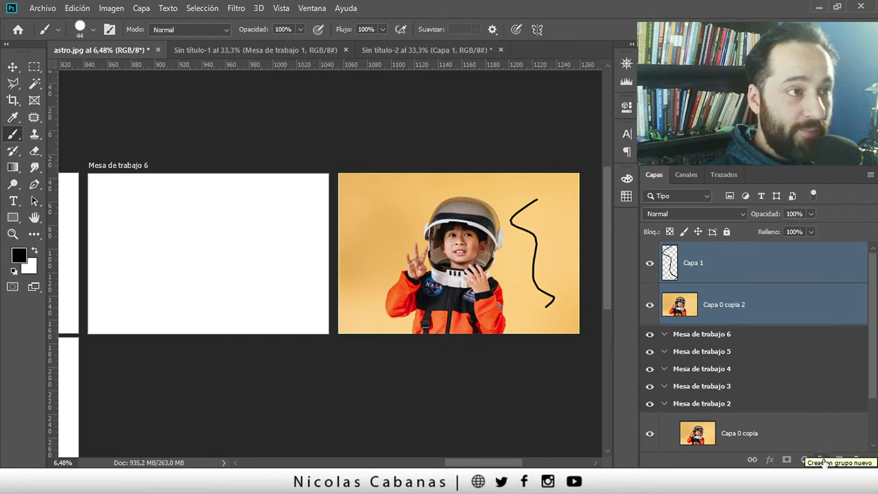
left_click(821, 459)
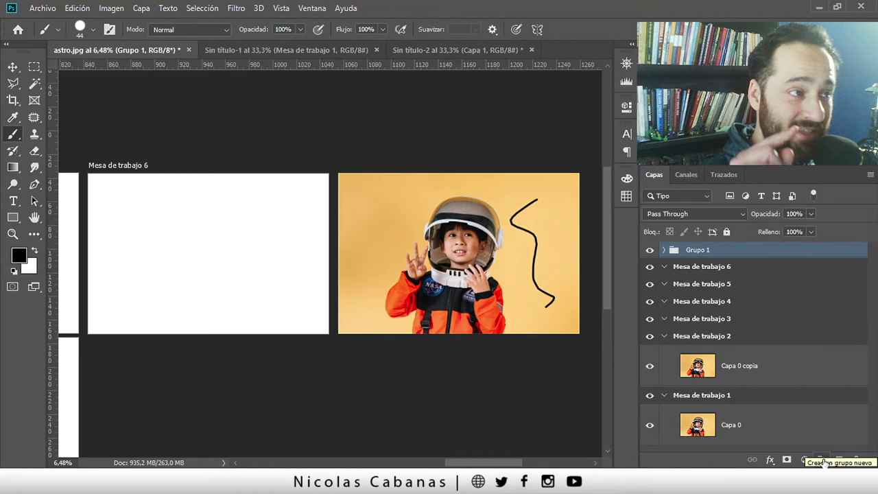
key("ctrl+z")
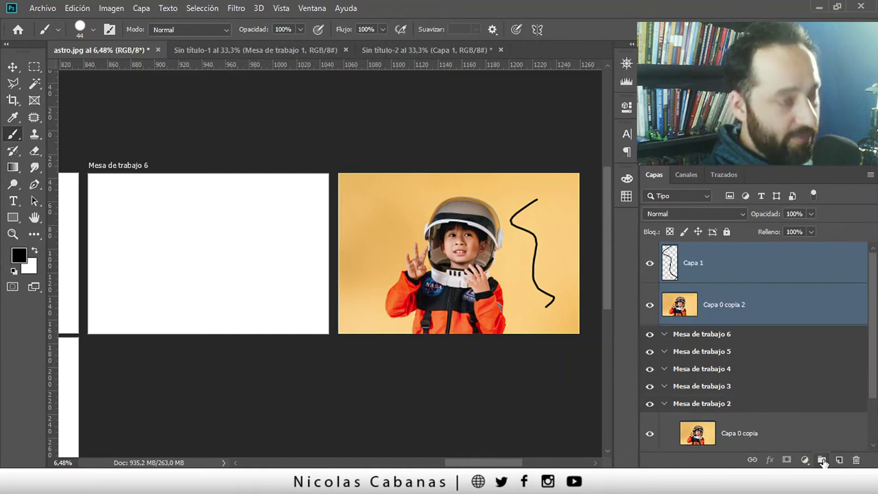
mouse_move(776, 305)
left_mouse_down()
mouse_move(836, 448)
mouse_move(822, 461)
left_mouse_up()
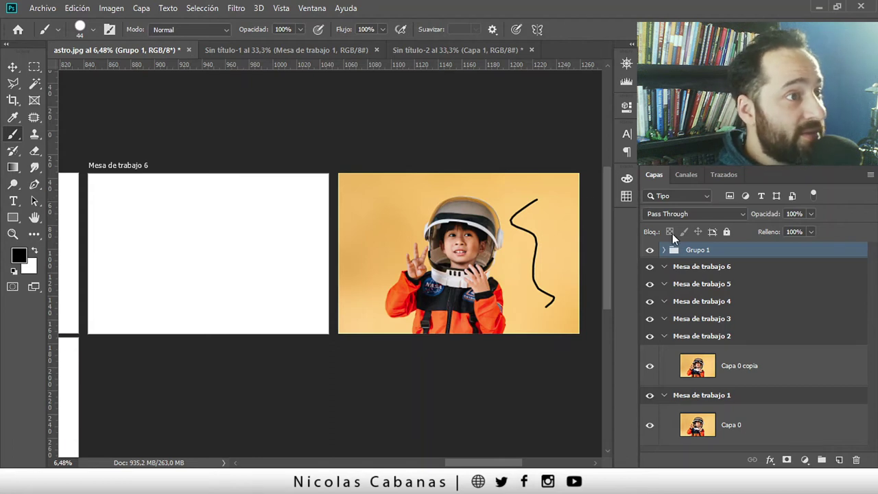
Convert Grupo 1 into an artboard, then select through Capa 1, Capa 0 copia 2 and Grupo 1
left_click(142, 9)
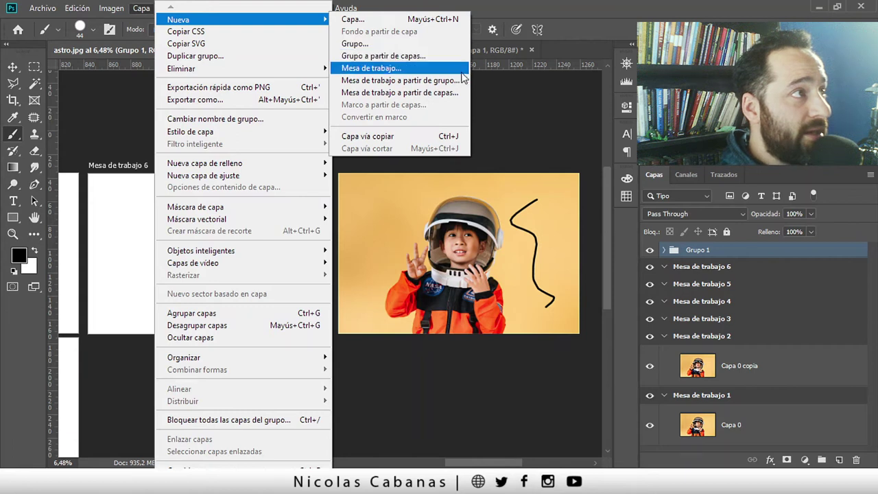
left_click(432, 81)
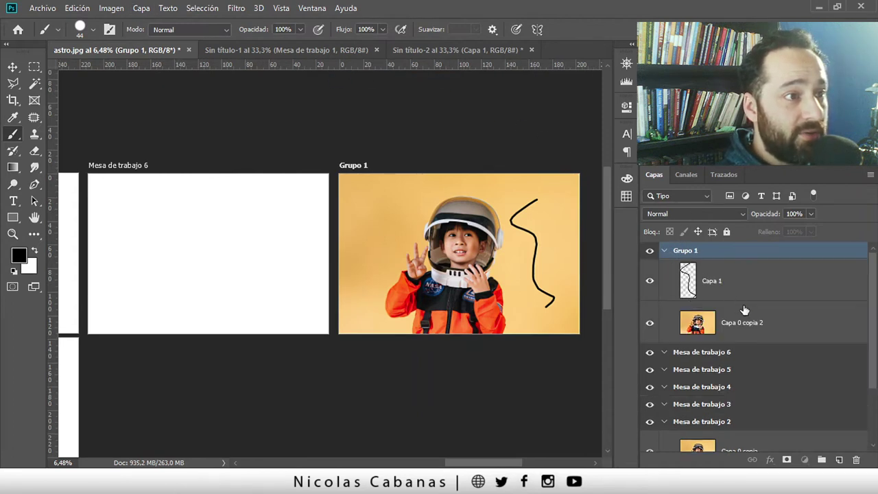
left_click(744, 301)
left_click(746, 320)
left_click(735, 282)
left_click(720, 255)
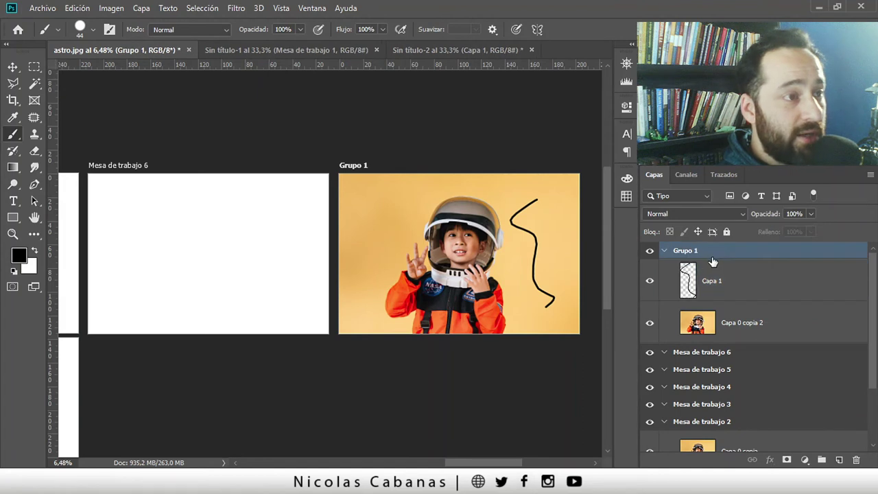
Zoom out to about 1.43% so Mesa de trabajo 1–6 and Grupo 1 all fit
key("z")
left_click_drag(408, 267, 321, 297)
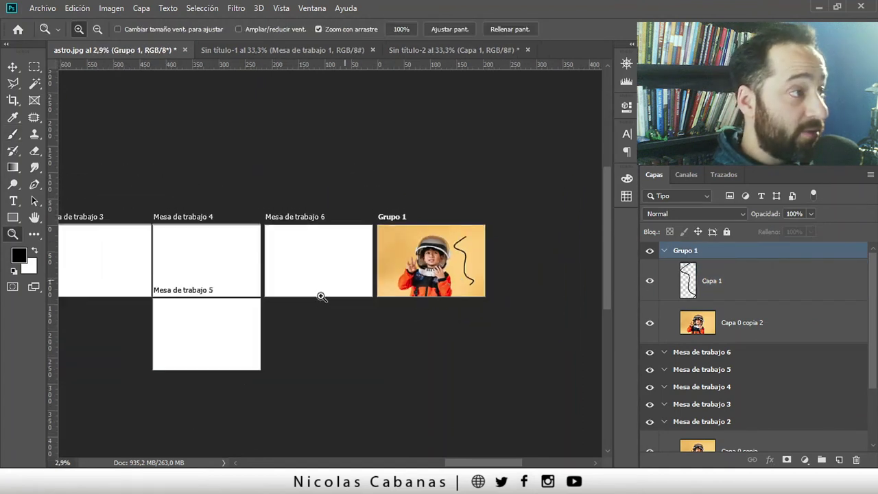
scroll(431, 288, "left", 3)
scroll(446, 294, "left", 3)
mouse_move(447, 294)
left_mouse_down()
mouse_move(387, 323)
mouse_move(416, 313)
left_mouse_up()
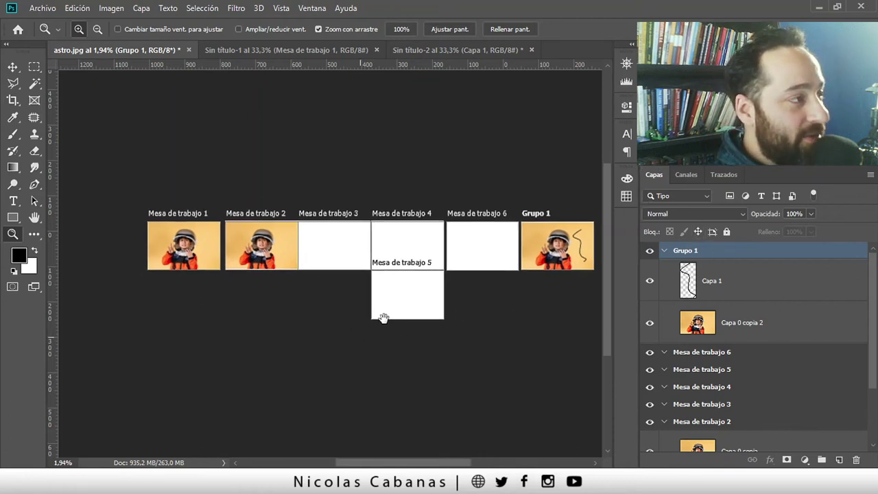
left_click_drag(384, 318, 349, 280)
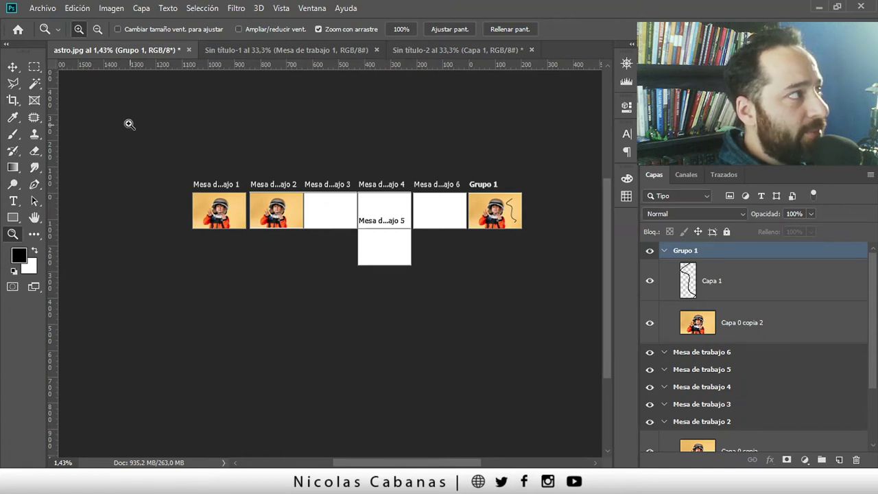
left_click(10, 68)
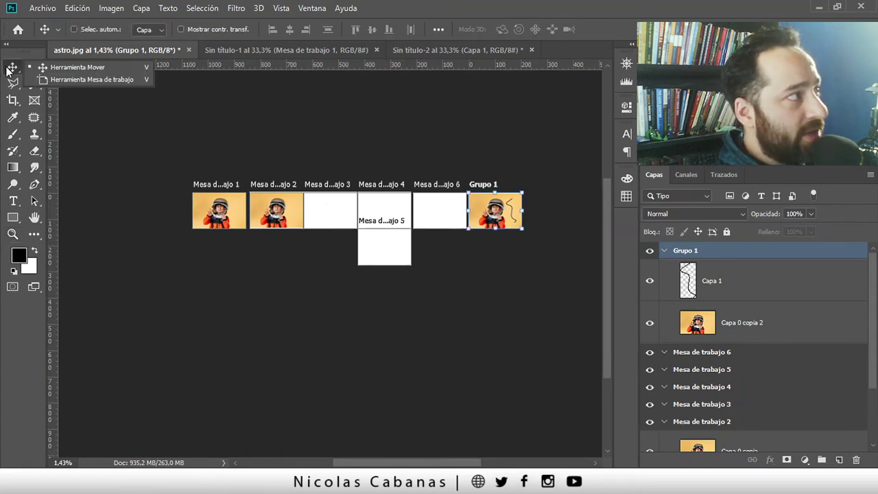
Add blank artboards 7 and 8 below the row, and draw a larger 342,68 × 239,25 cm Mesa de trabajo 9
left_click(64, 80)
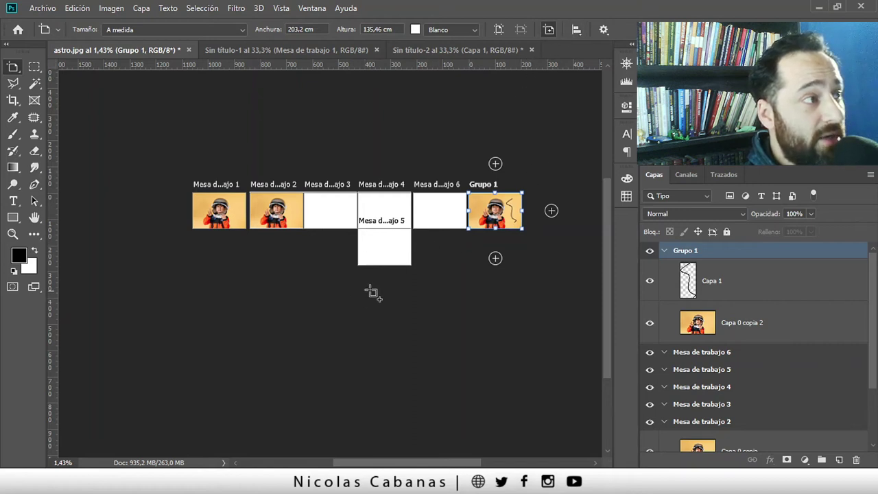
left_click(443, 282)
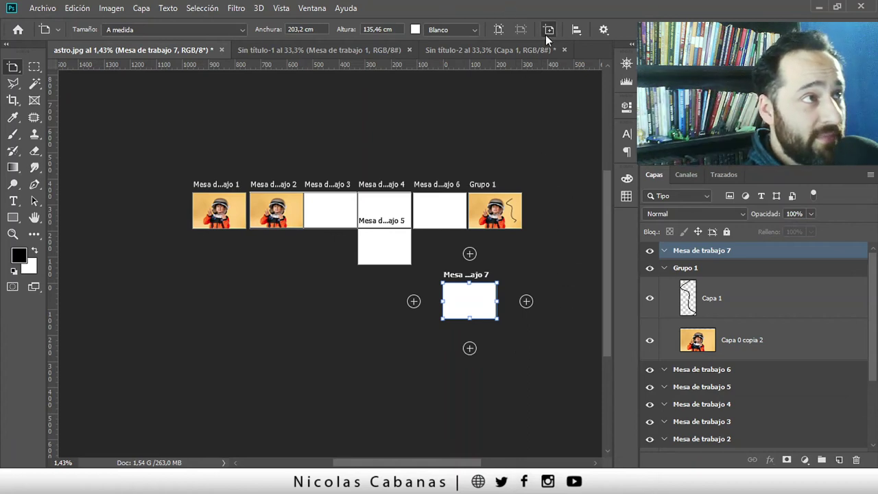
left_click(267, 269)
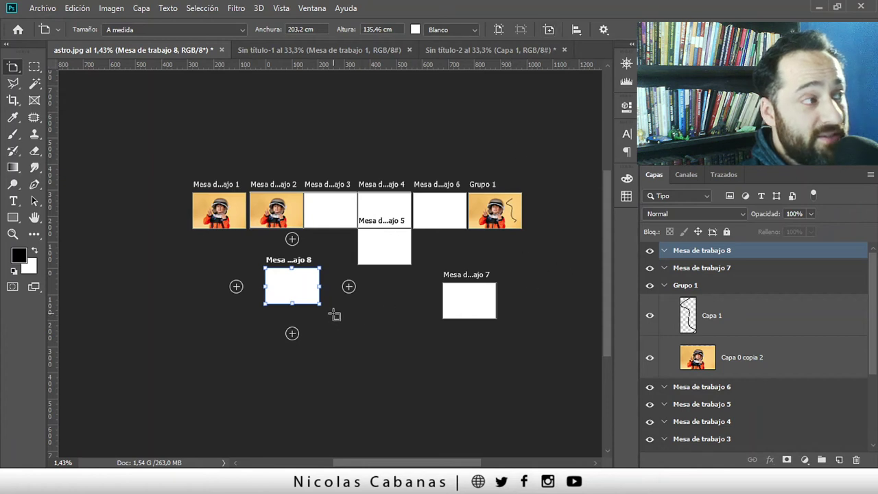
left_click_drag(334, 315, 422, 374)
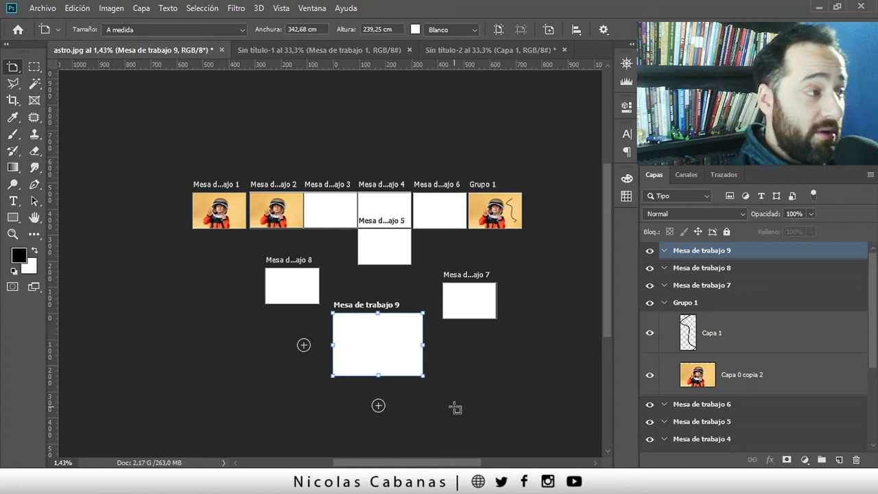
key("v")
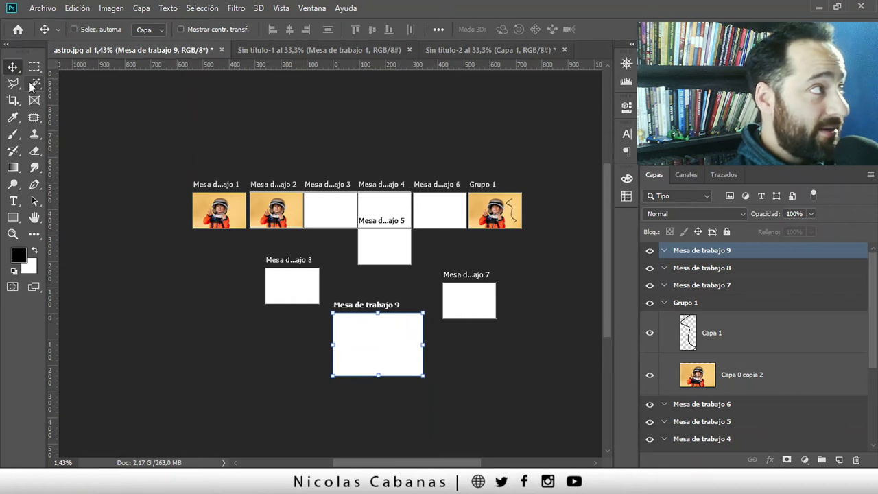
Check the Artboard tool's Tamaño presets and current width and height values
right_click(13, 67)
left_click(62, 80)
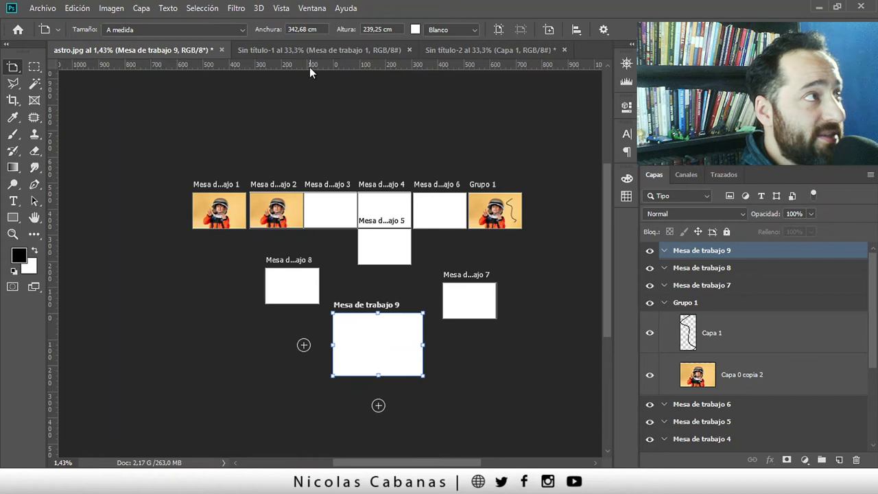
left_click(240, 31)
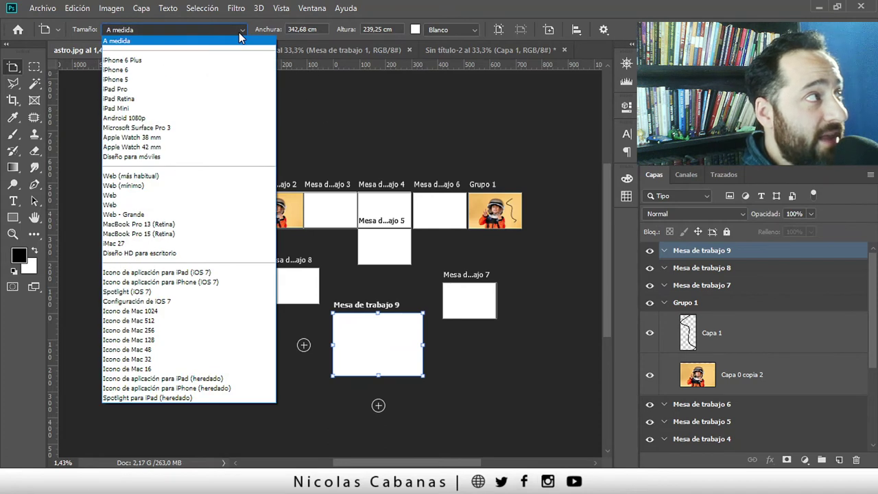
left_click(239, 33)
double_click(308, 29)
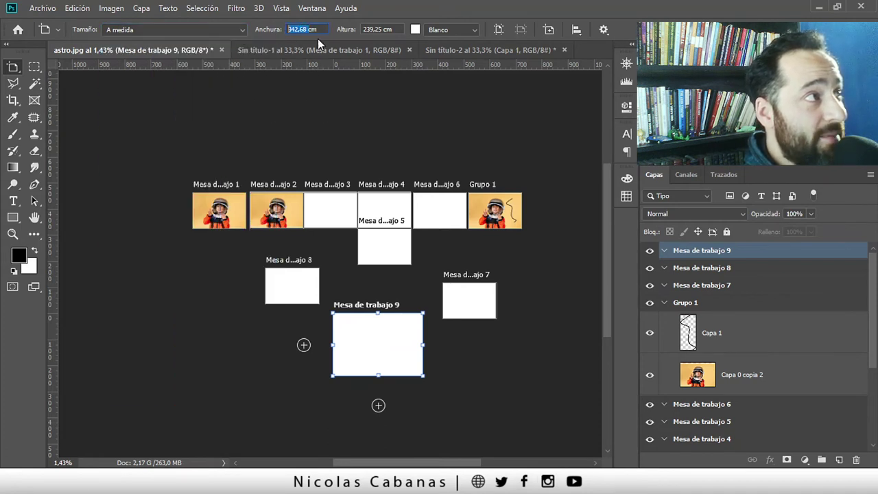
double_click(374, 30)
Switch the measurement units to Píxeles from the ruler's context menu
right_click(347, 63)
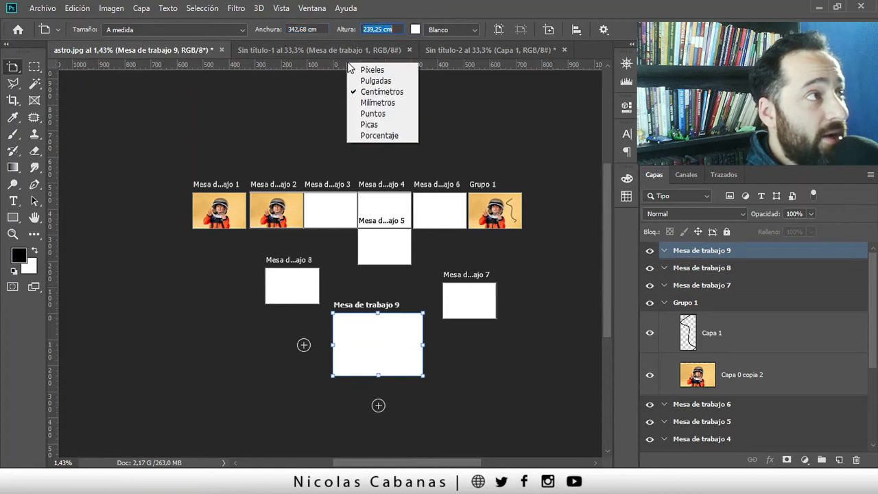
left_click(319, 30)
double_click(319, 29)
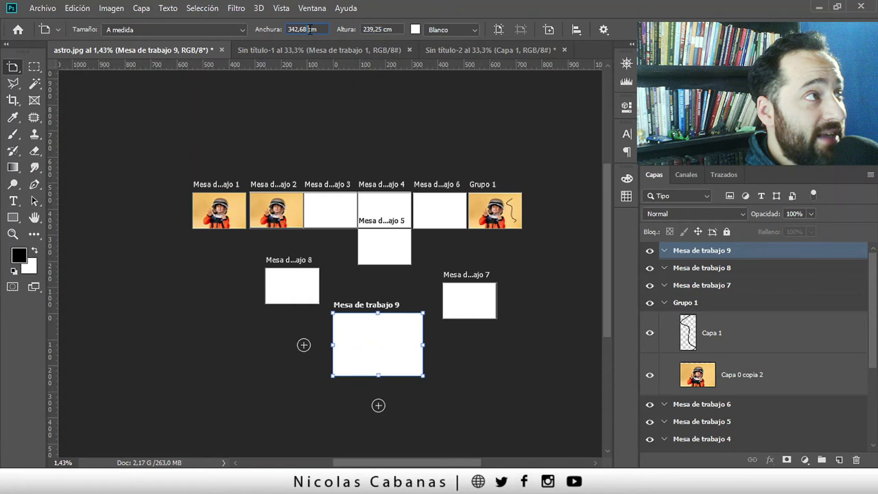
double_click(385, 29)
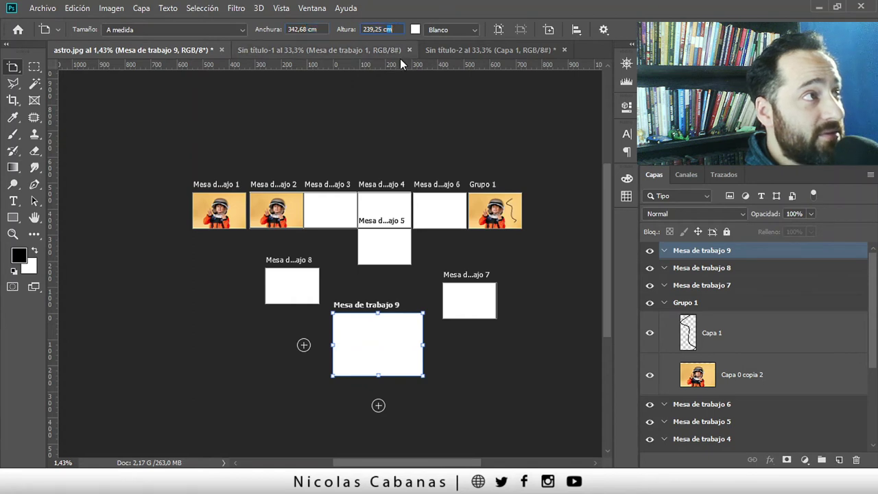
right_click(382, 64)
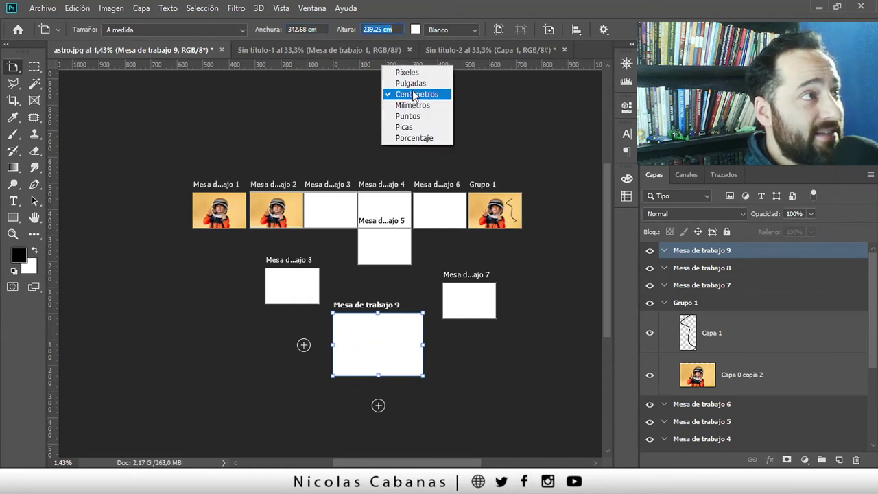
left_click(425, 73)
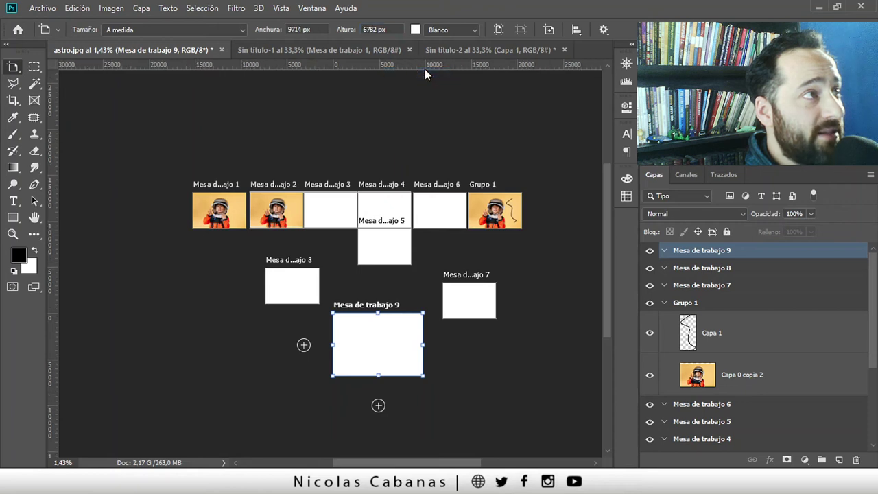
double_click(317, 30)
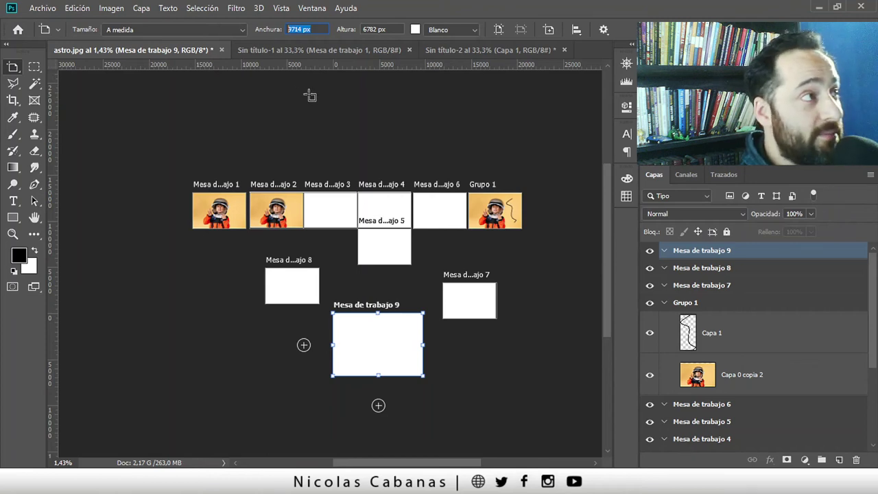
Hide and re-show the rulers from the View menu
left_click(282, 10)
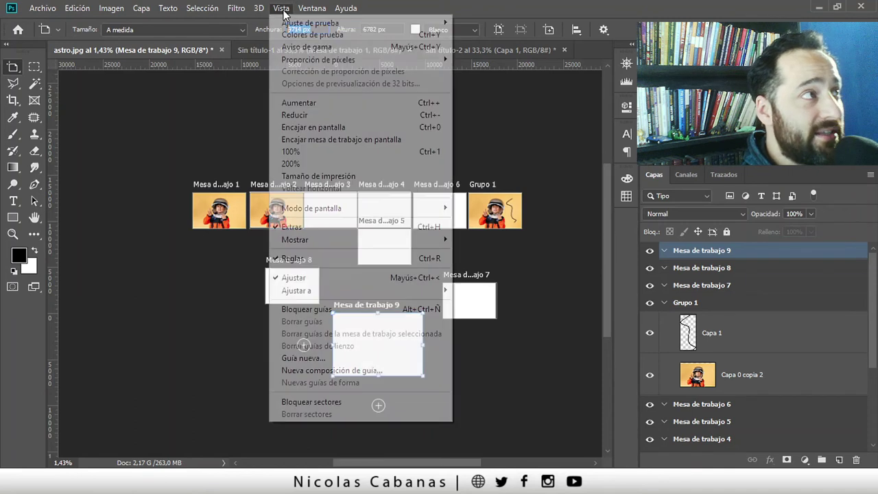
left_click(343, 257)
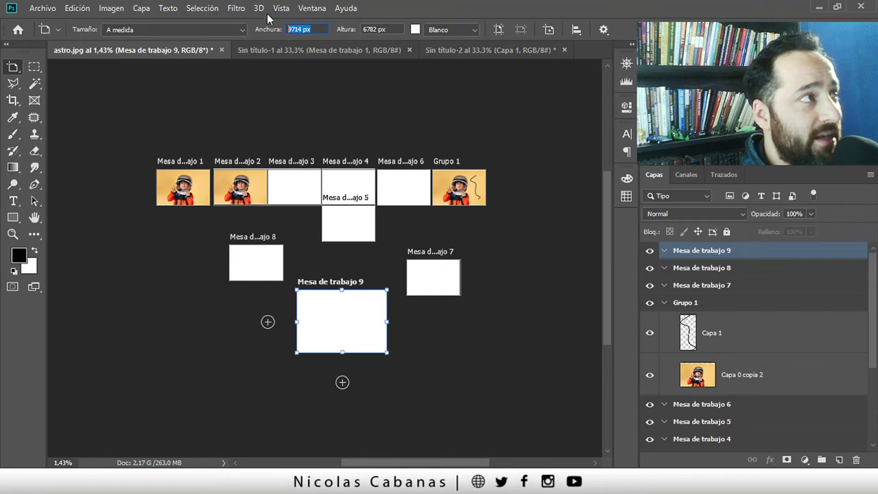
left_click(282, 8)
left_click(338, 259)
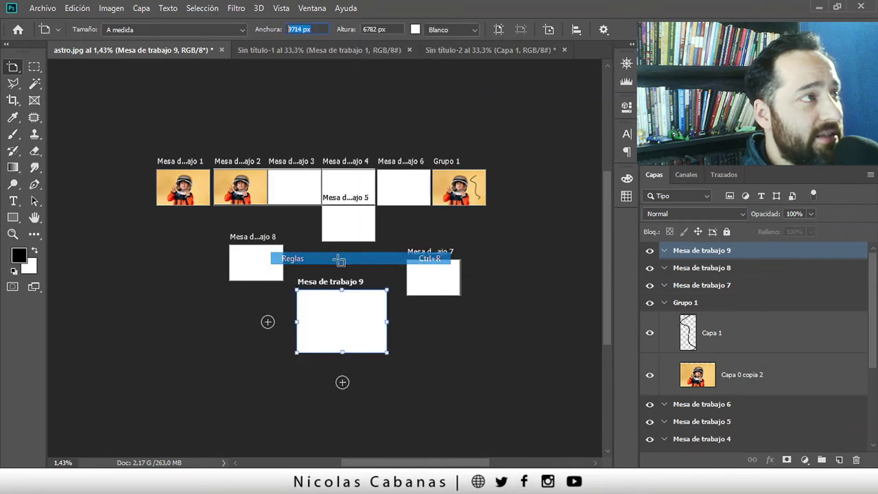
Switch units to centimetres and back to pixels, confirming the 9714 px width
right_click(372, 66)
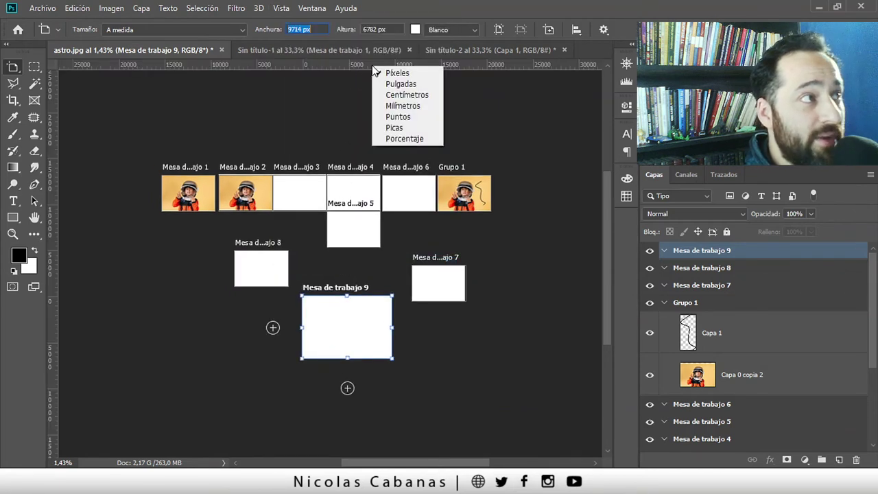
left_click(424, 96)
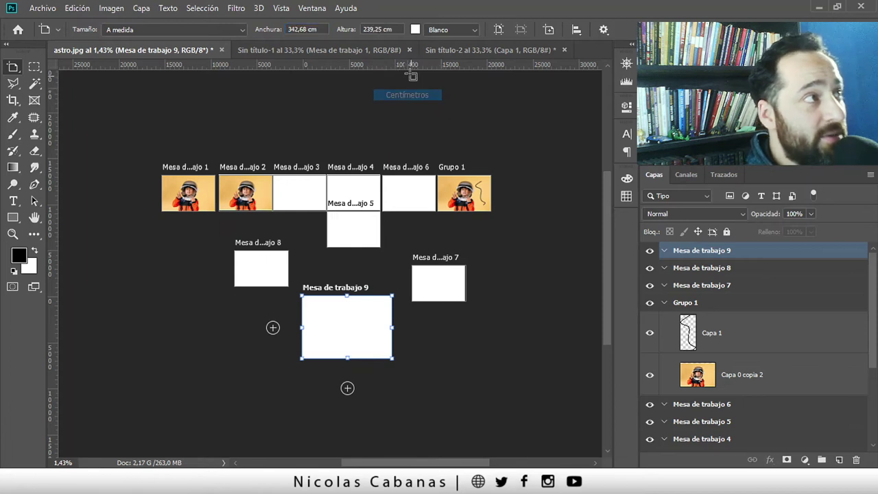
right_click(405, 66)
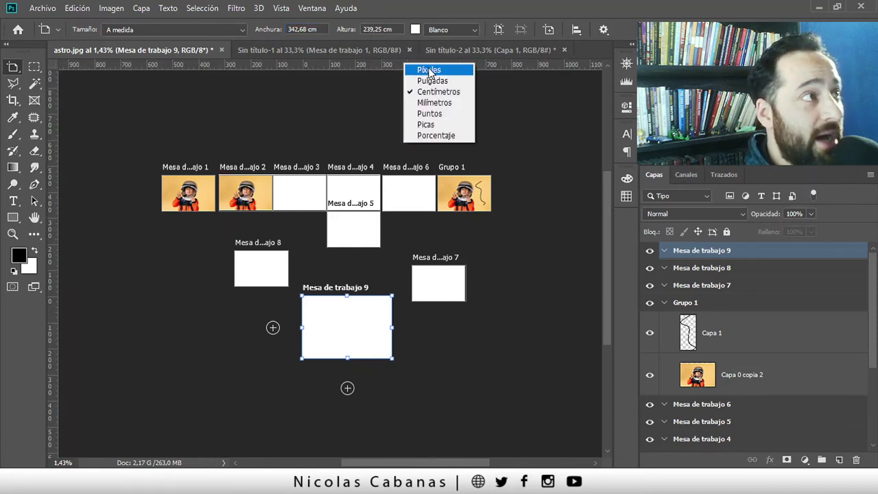
left_click(428, 69)
left_click(306, 28)
left_click(321, 28)
double_click(299, 29)
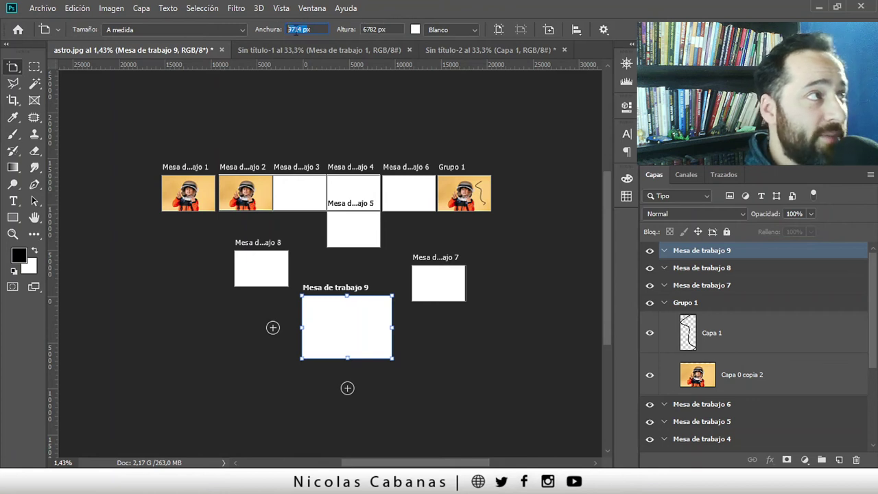
left_click(377, 32)
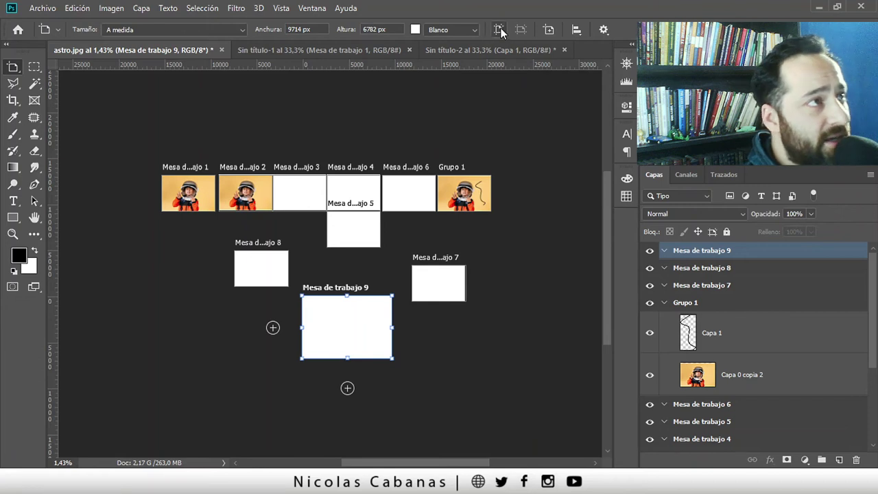
left_click(523, 29)
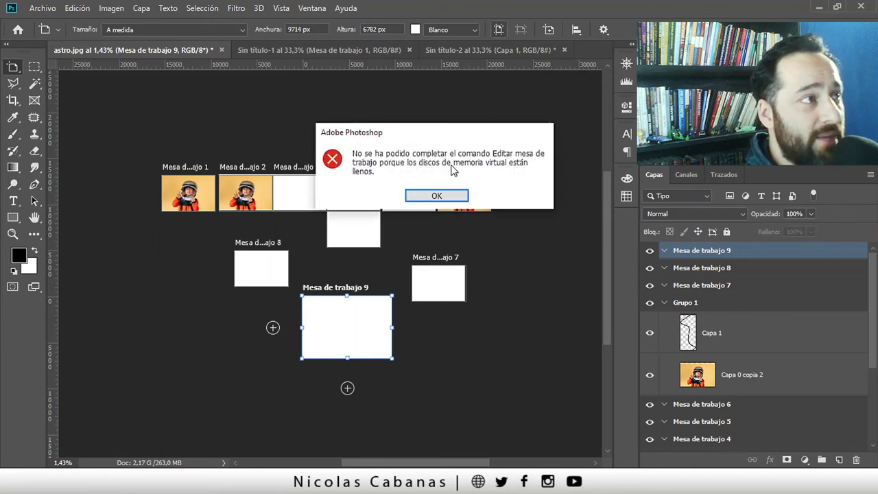
left_click(438, 196)
key("v")
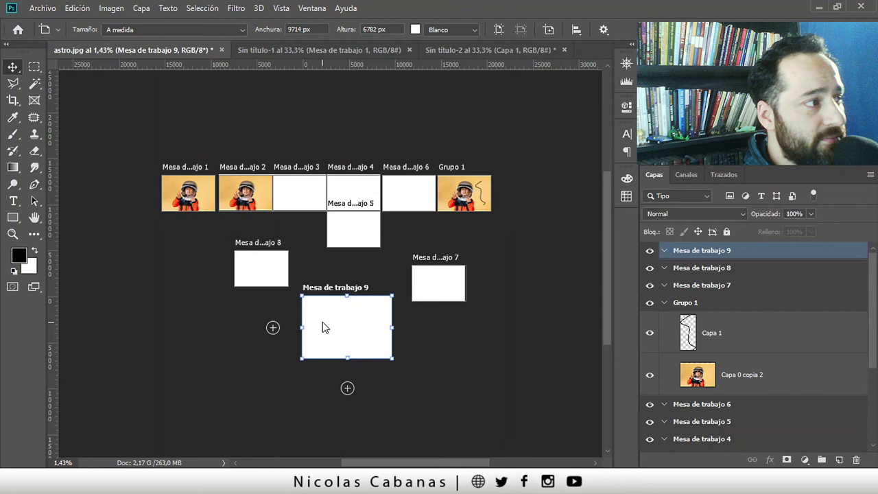
right_click(13, 68)
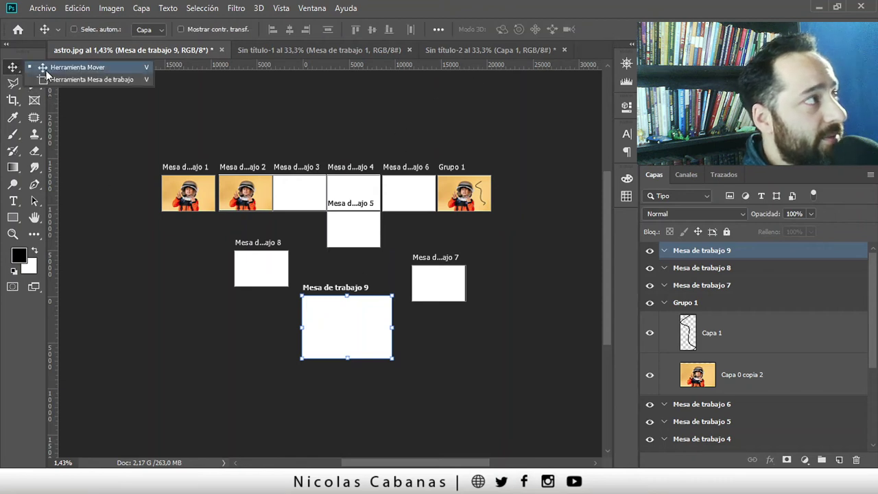
left_click(58, 69)
key("shift+v")
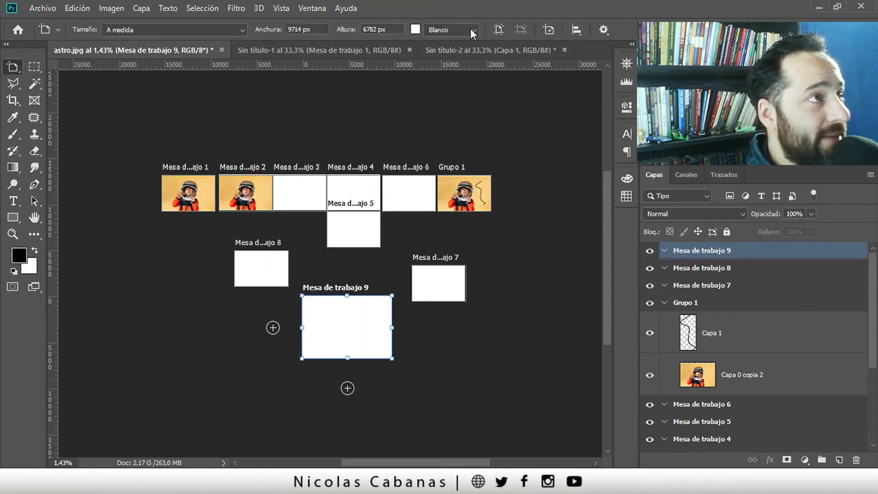
left_click(499, 29)
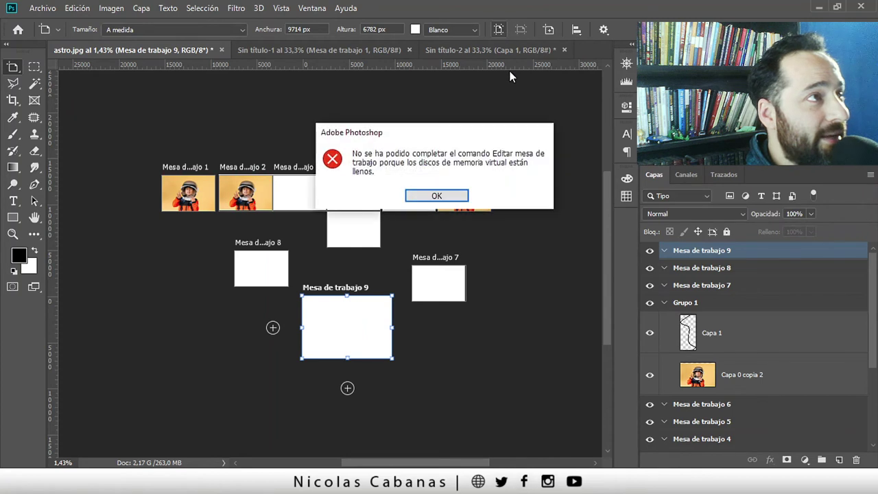
left_click(453, 195)
Turn Mesa de trabajo 8 to portrait orientation, 3840 × 5760 px
left_click(689, 271)
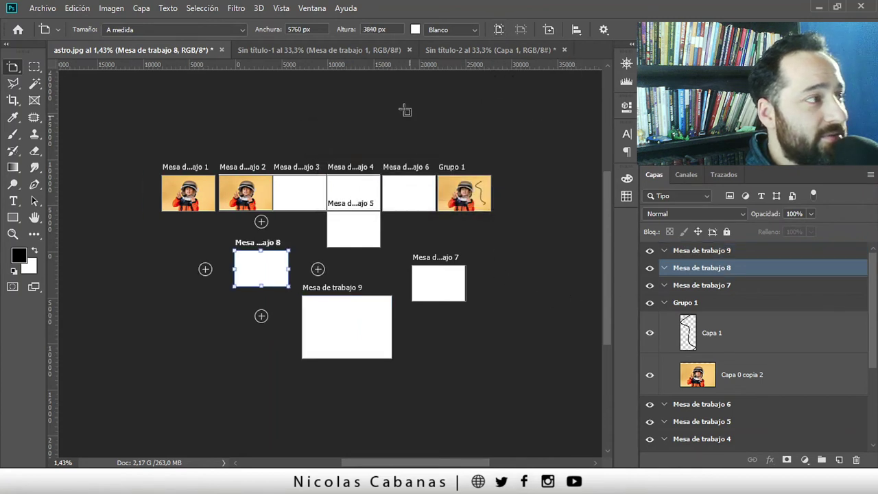
left_click(499, 29)
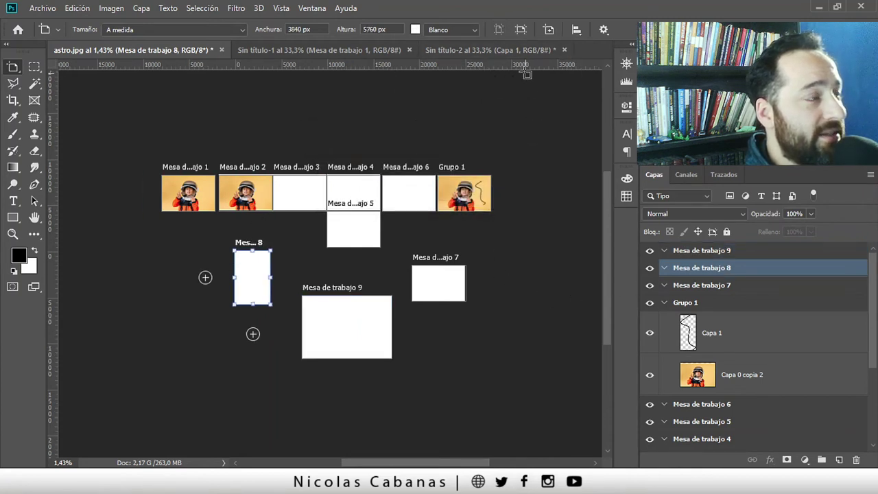
left_click(519, 31)
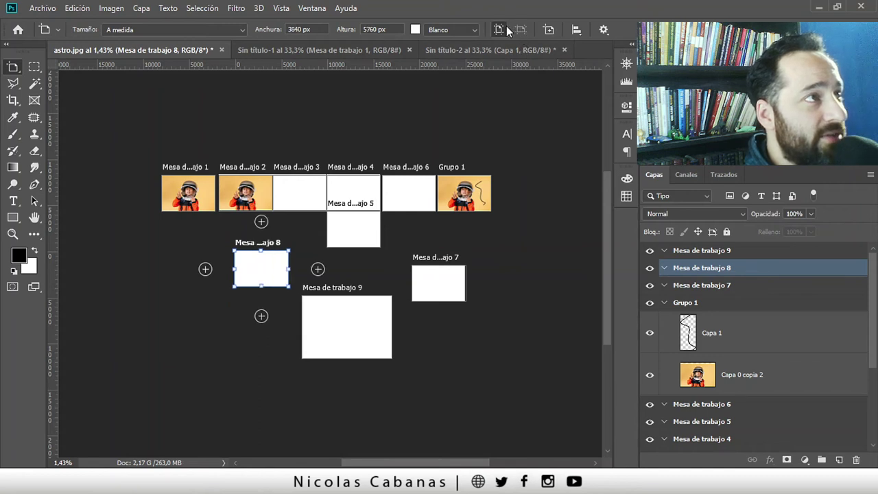
left_click(504, 28)
Give Mesa de trabajo 8 a red background colour through the Otro… picker
left_click(475, 29)
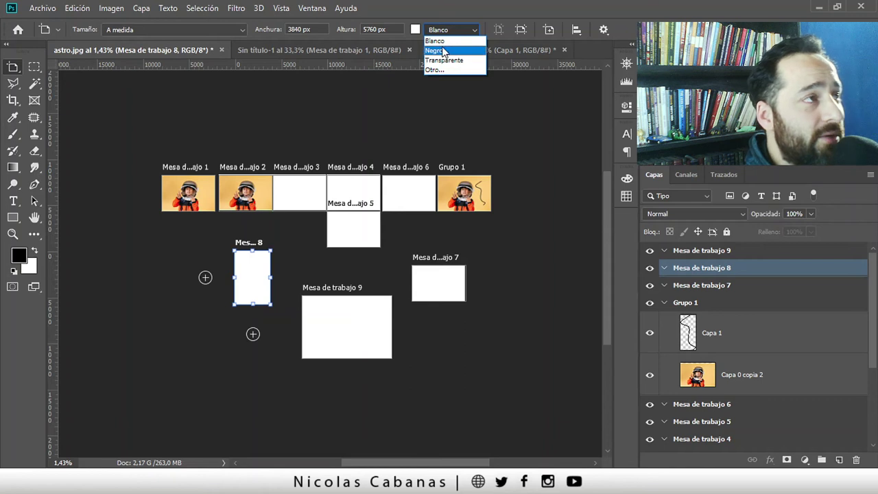
left_click(435, 40)
left_click(414, 33)
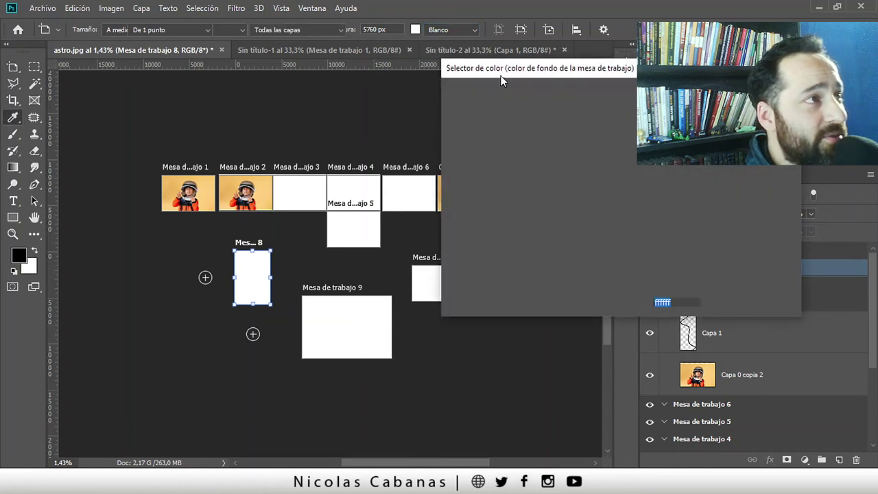
left_click(587, 103)
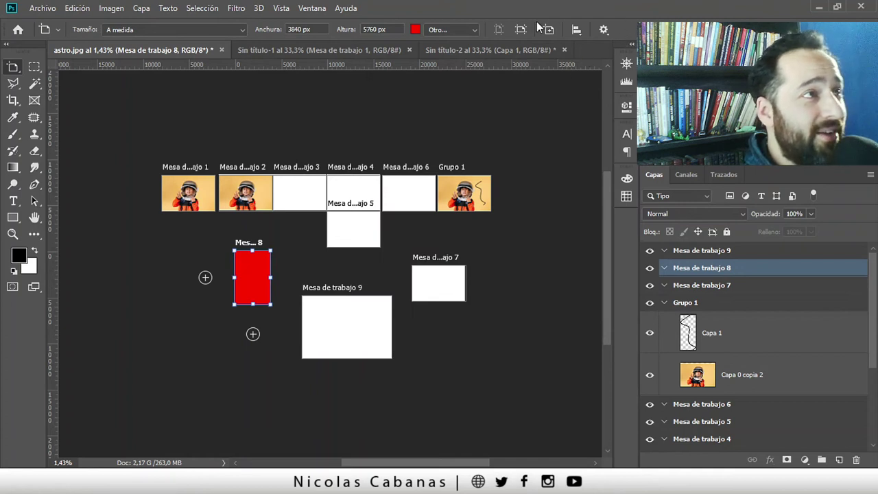
left_click(728, 250)
left_click(664, 302)
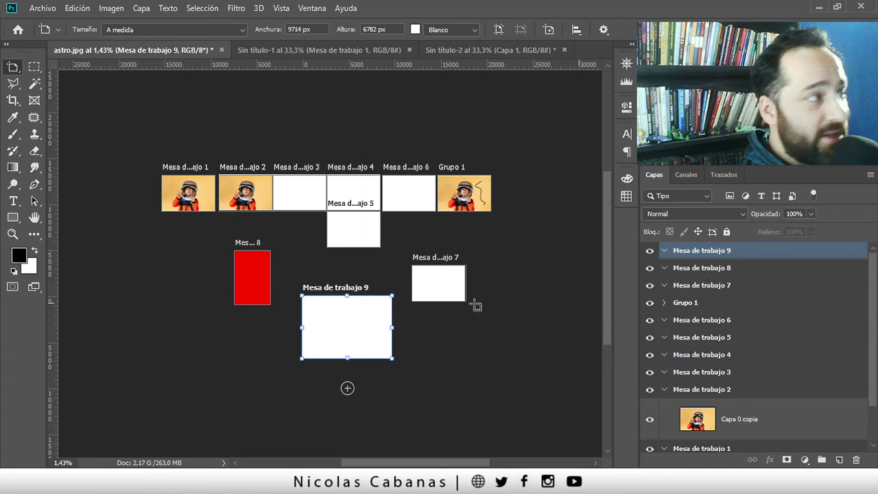
With the Move tool active, select Mesa de trabajo 1 in the Layers panel
key("v")
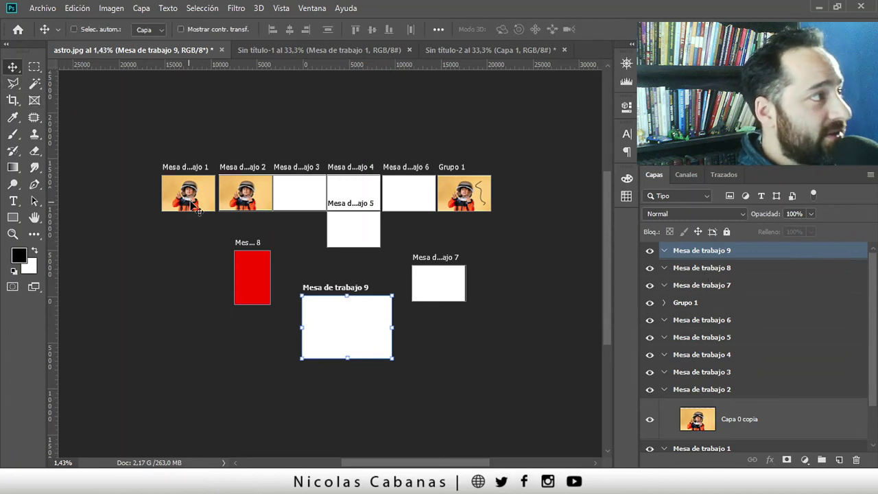
scroll(725, 384, "down", 3)
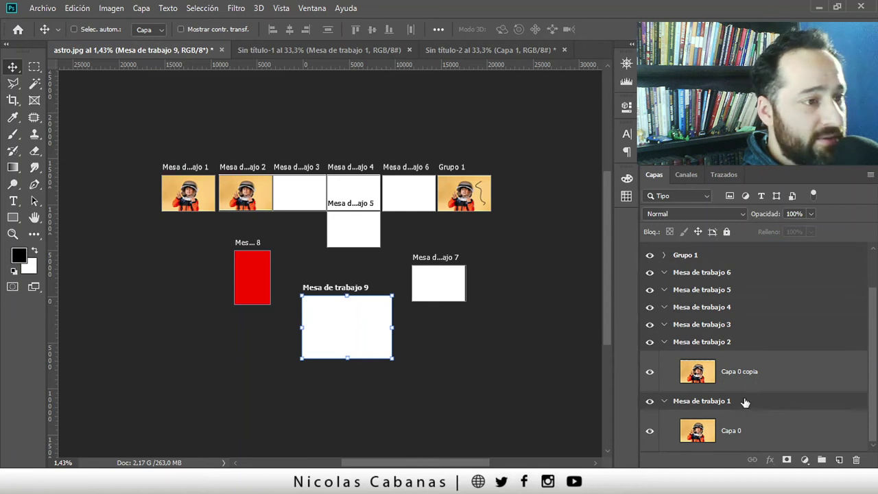
left_click(745, 402)
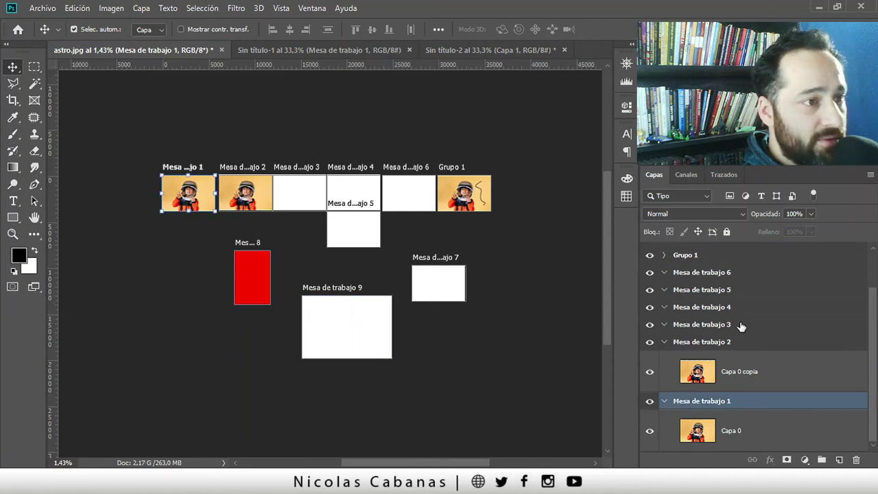
left_click(736, 342, "ctrl")
left_click(714, 325, "ctrl")
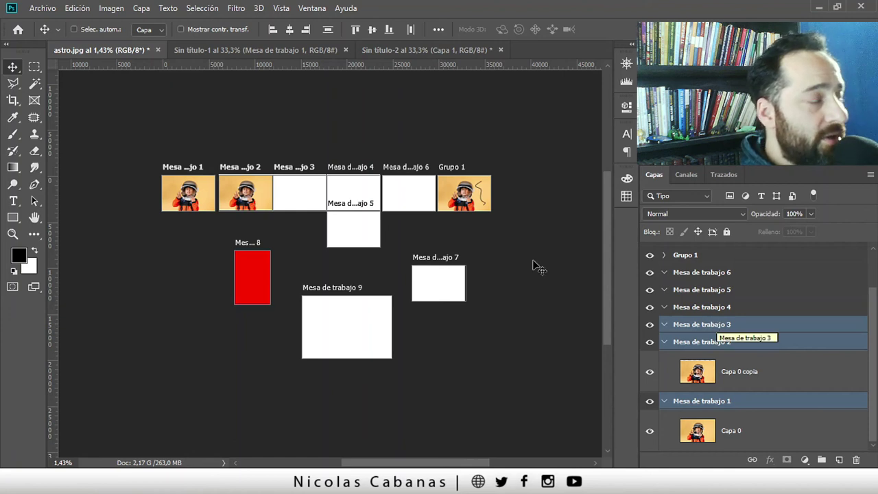
left_click(290, 30)
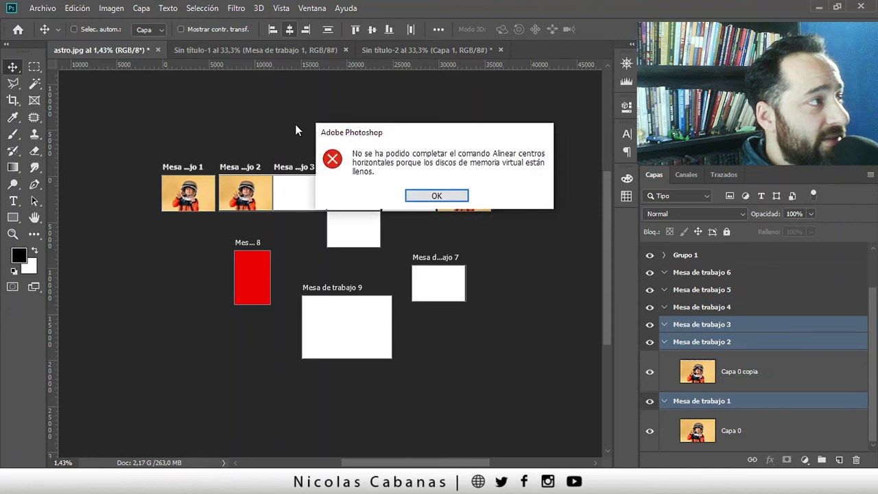
left_click(435, 196)
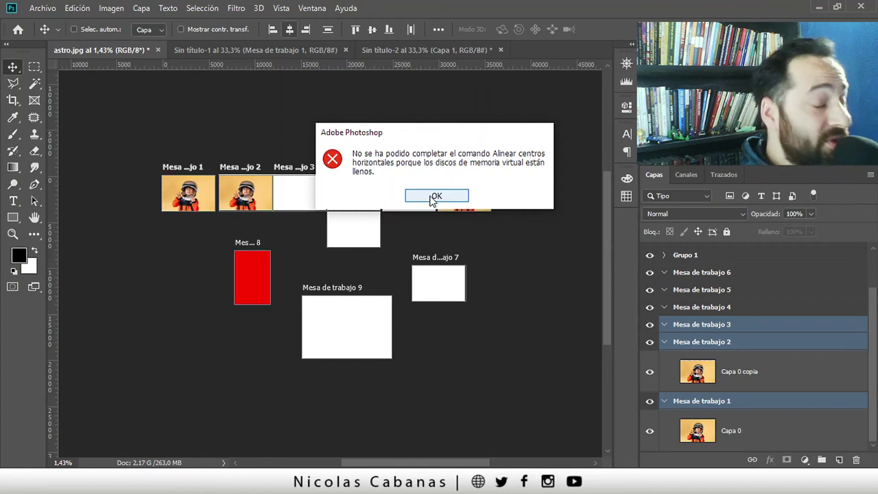
left_click(437, 197)
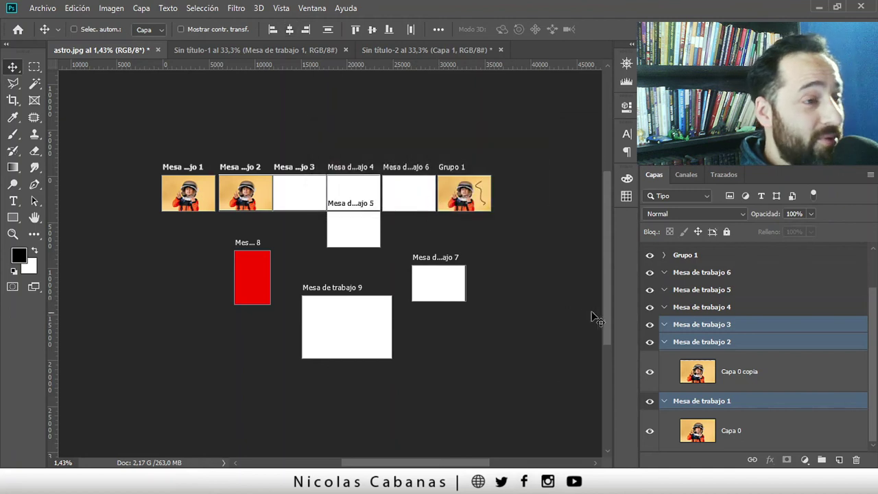
left_click(732, 343)
left_click(735, 403)
left_click(741, 343, "ctrl")
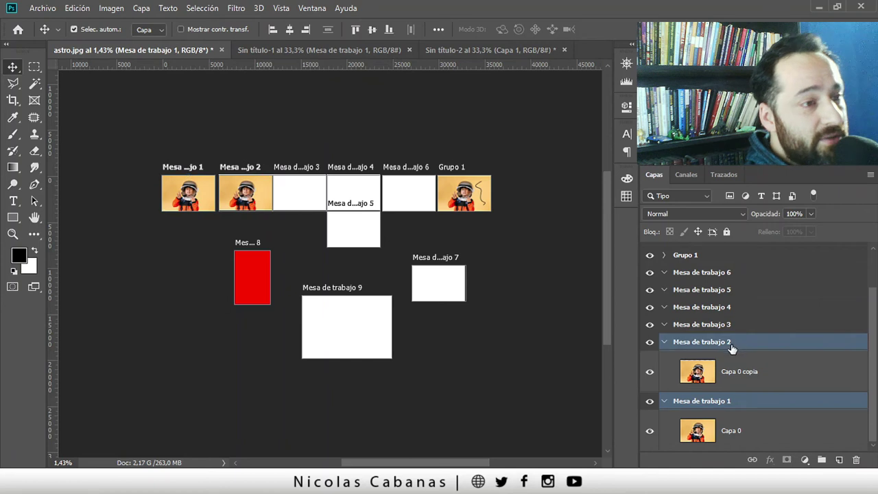
Align Mesa de trabajo 3 and 4 on their horizontal centres after an alignment error
left_click(291, 30)
key("Return")
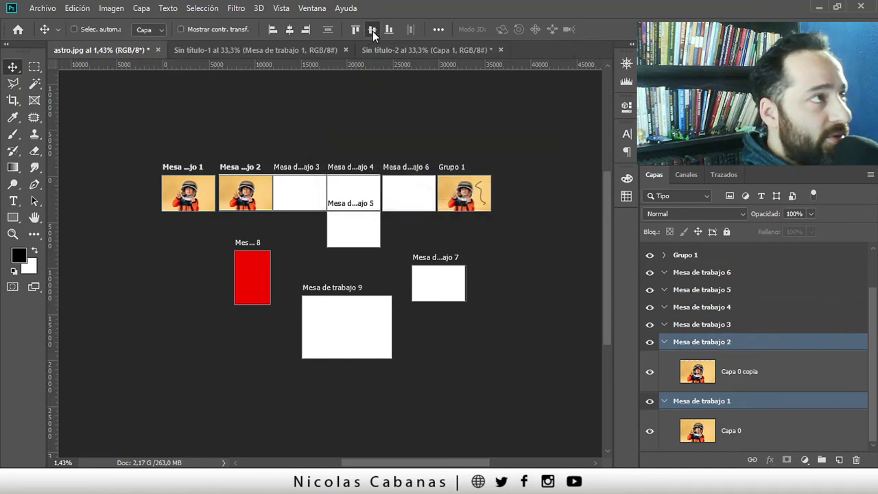
left_click(748, 325)
left_click(751, 309, "ctrl")
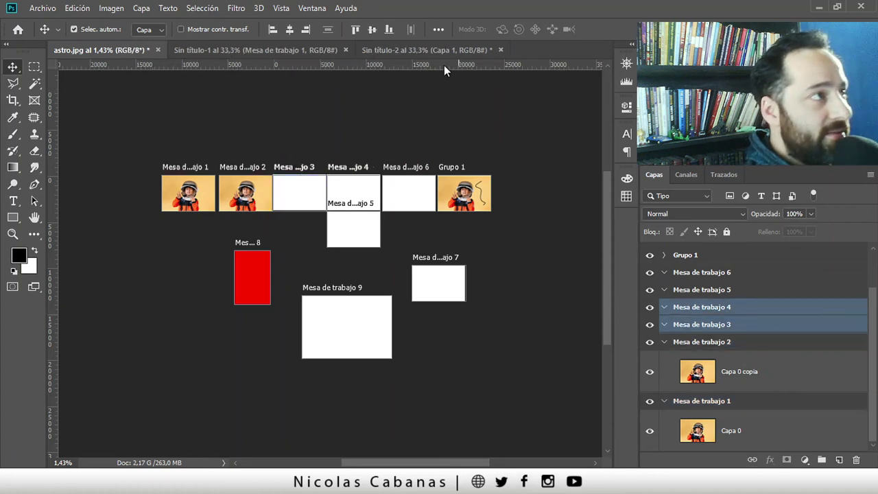
left_click(291, 29)
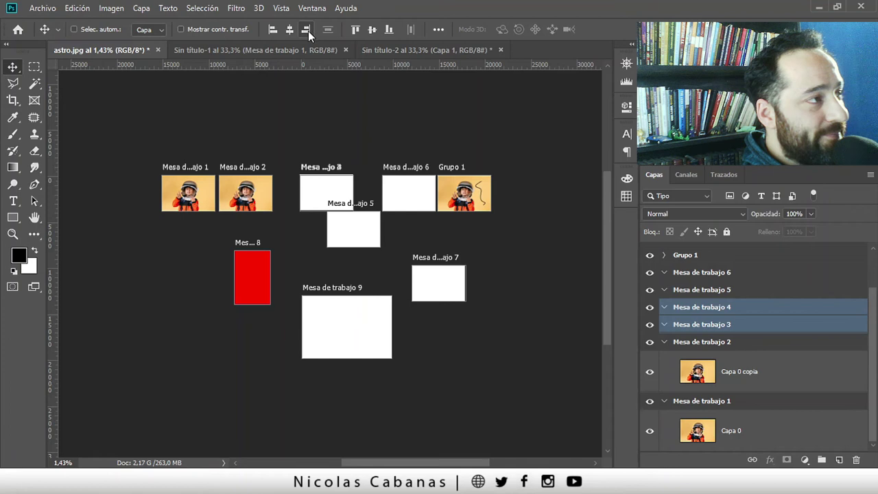
Align Mesa de trabajo 6 and Grupo 1 on their horizontal centres
left_click(722, 291)
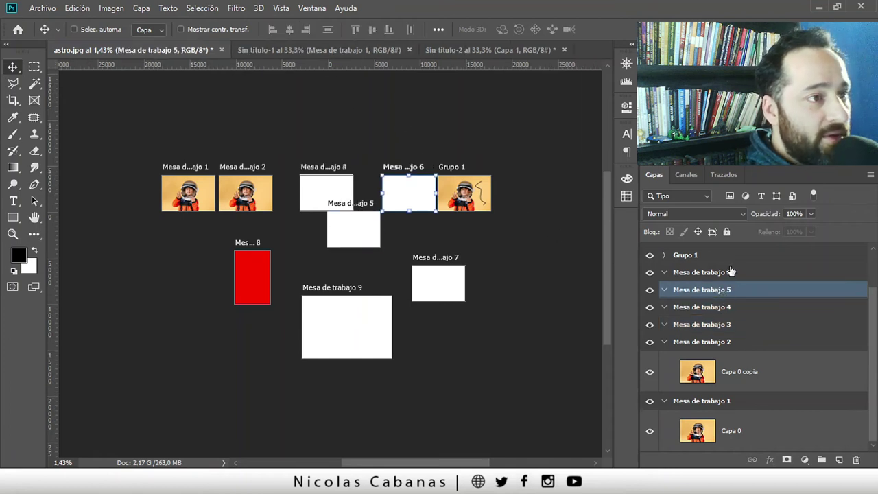
left_click(730, 273)
left_click(716, 255, "shift")
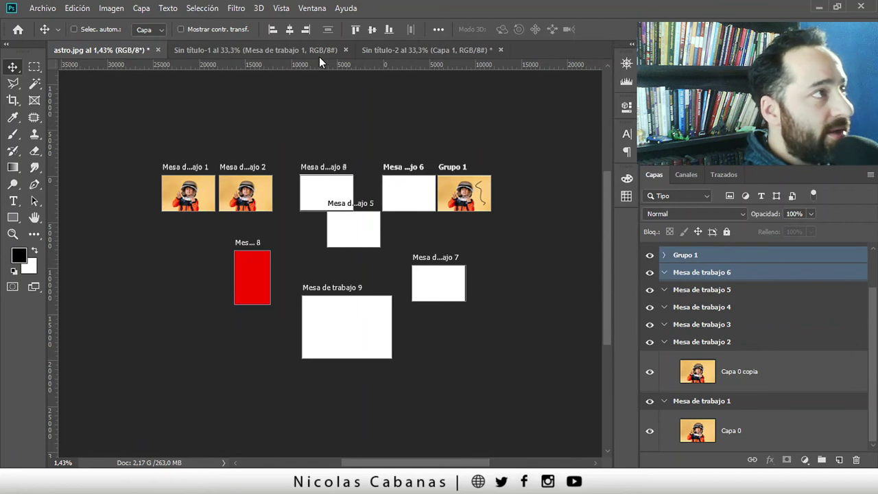
left_click(290, 29)
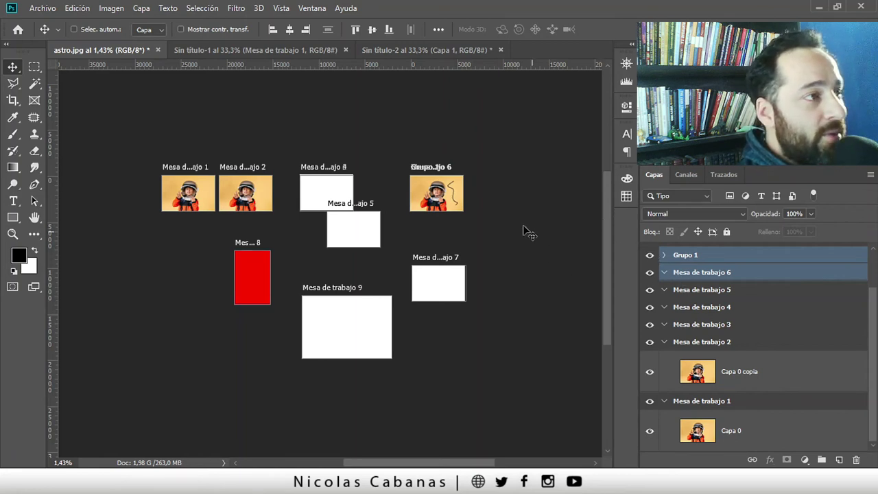
key("a")
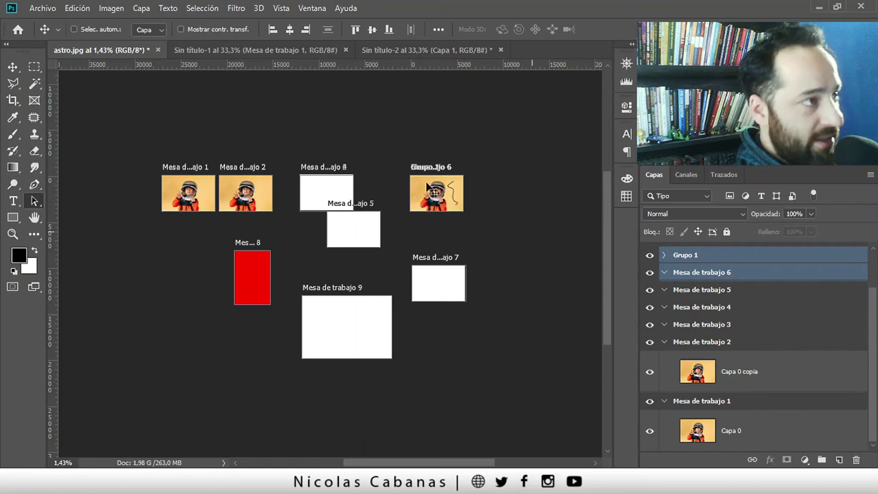
Zoom in on the astronaut artboards and toggle Grupo 1 and Mesa de trabajo 6 visibility
left_click(447, 187)
key("z")
left_click_drag(480, 168, 517, 165)
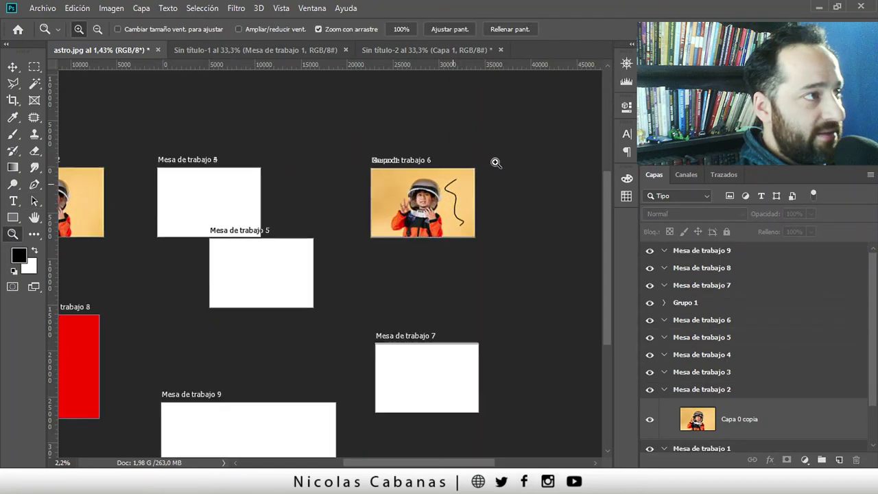
key("shift+v")
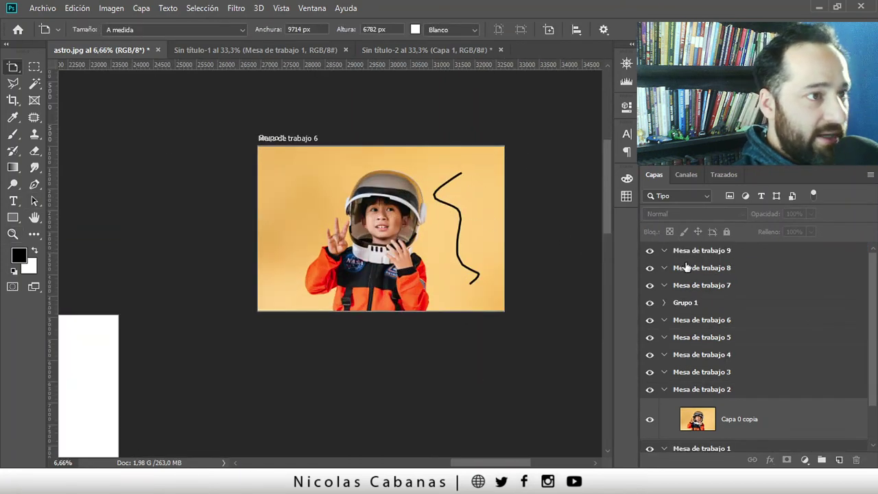
left_click(649, 302)
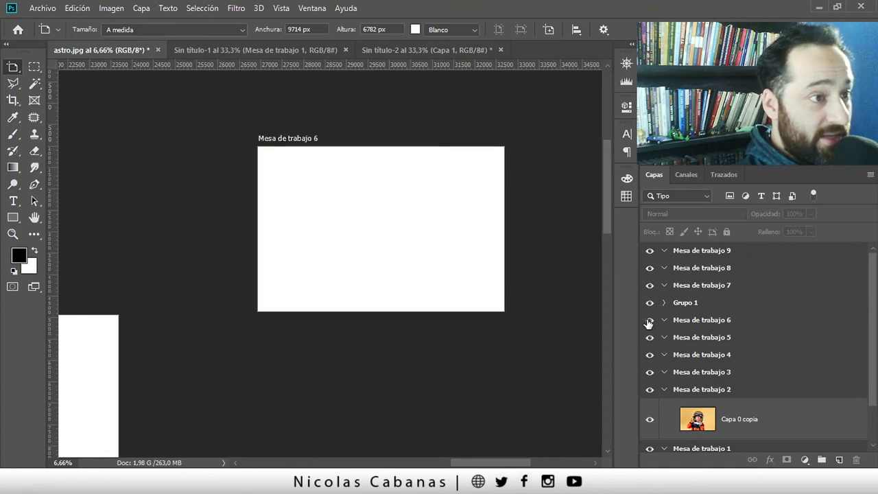
left_click(649, 319)
left_click(650, 302)
left_click(650, 303)
left_click(650, 320)
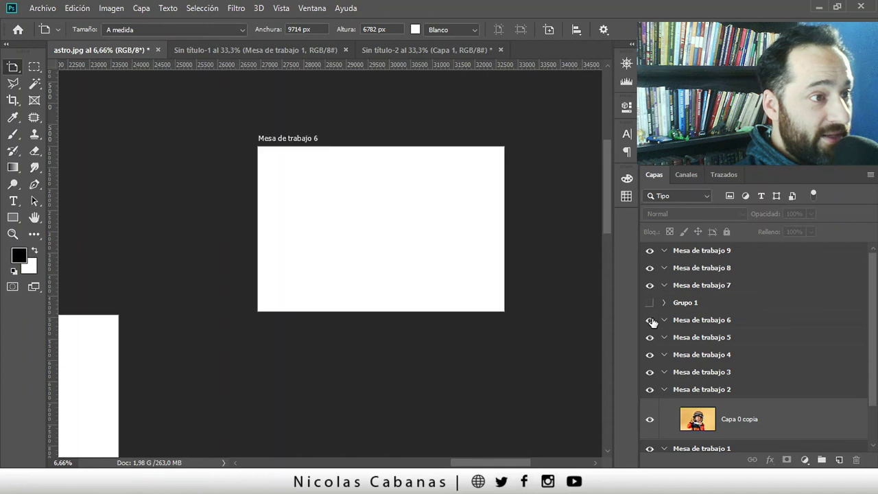
left_click(650, 302)
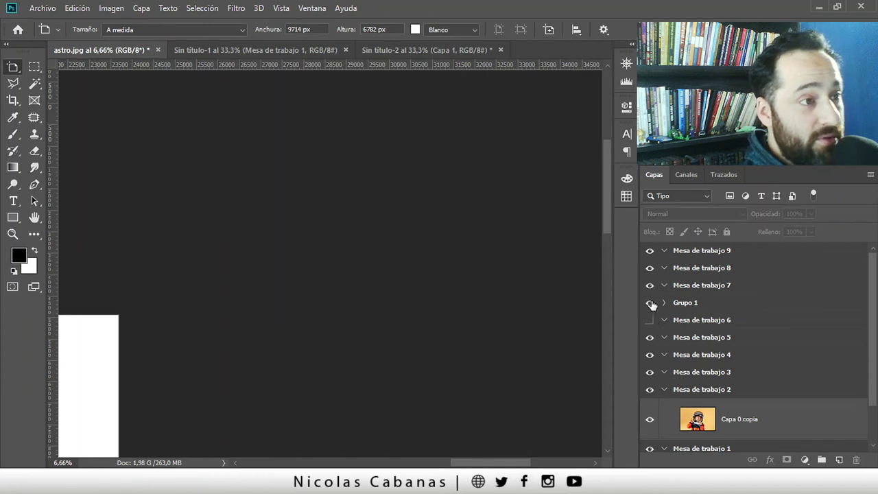
Copy Capa 0 copia 2 from Grupo 1 into Mesa de trabajo 6 and select Capa 0 copia 3
left_click(665, 324)
left_click(665, 321)
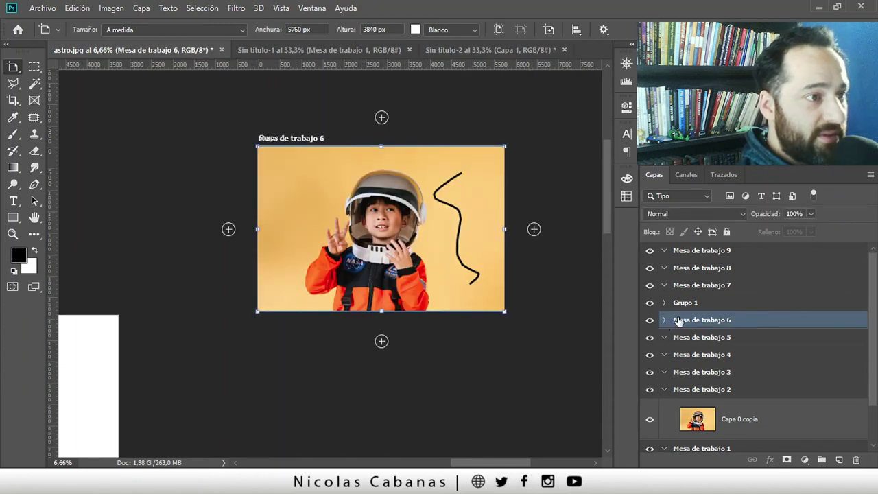
left_click(664, 303)
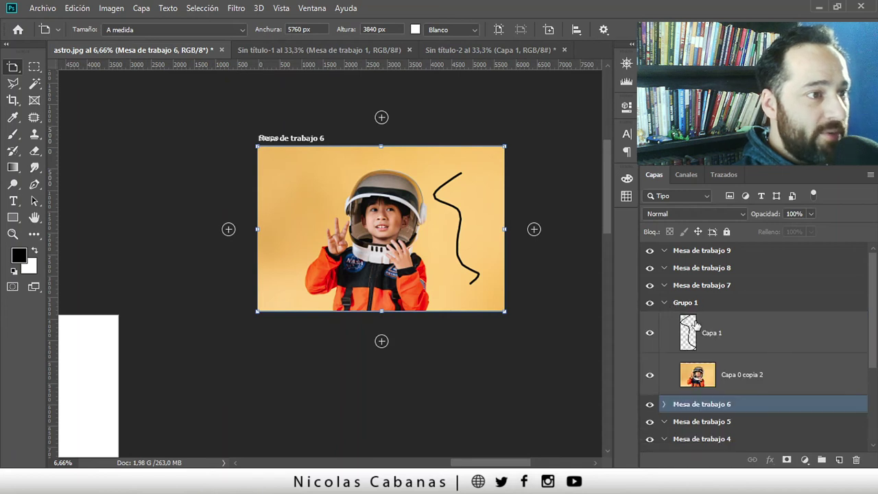
left_click(711, 363)
key("v")
mouse_move(753, 347)
left_mouse_down()
mouse_move(727, 406)
mouse_move(727, 392)
left_mouse_up()
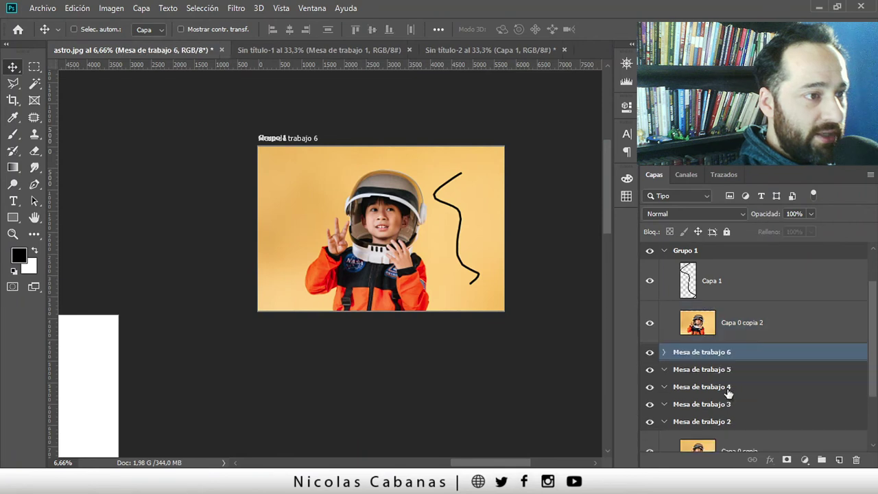
left_click(663, 353)
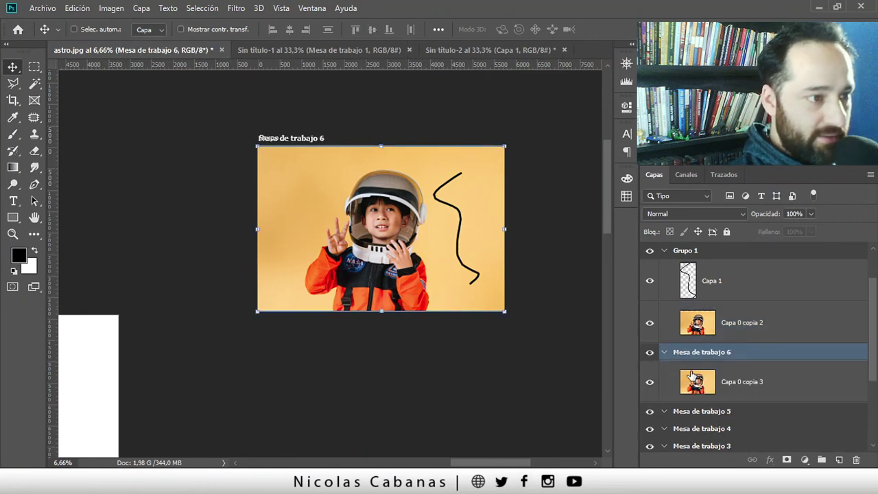
left_click(769, 390)
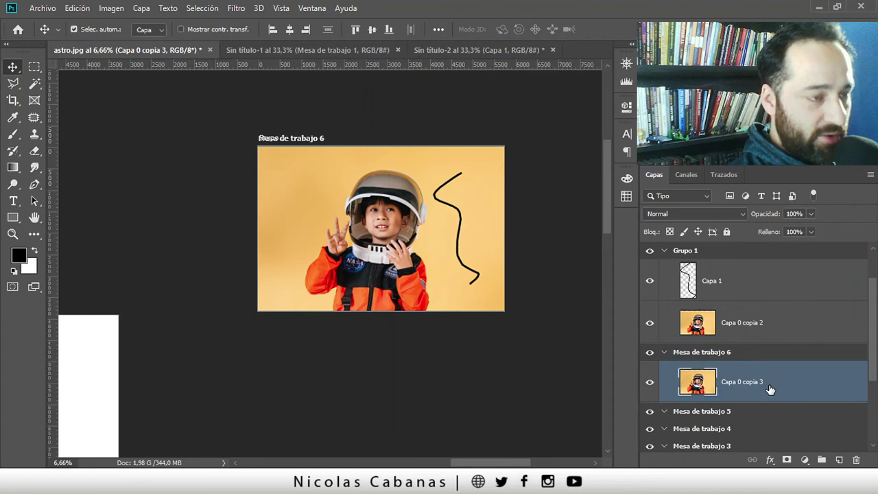
Invert Capa 0 copia 3 to a blue negative and hide Grupo 1 to compare
key("ctrl+i")
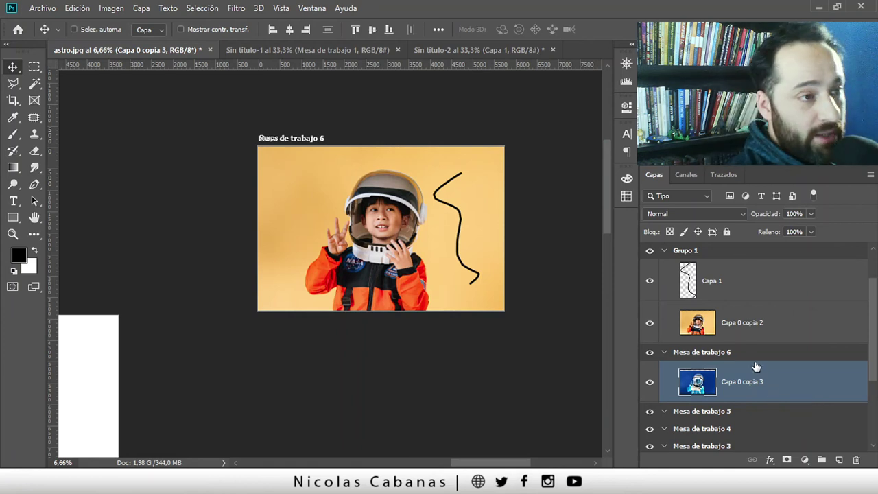
scroll(673, 335, "up", 1)
left_click(664, 267)
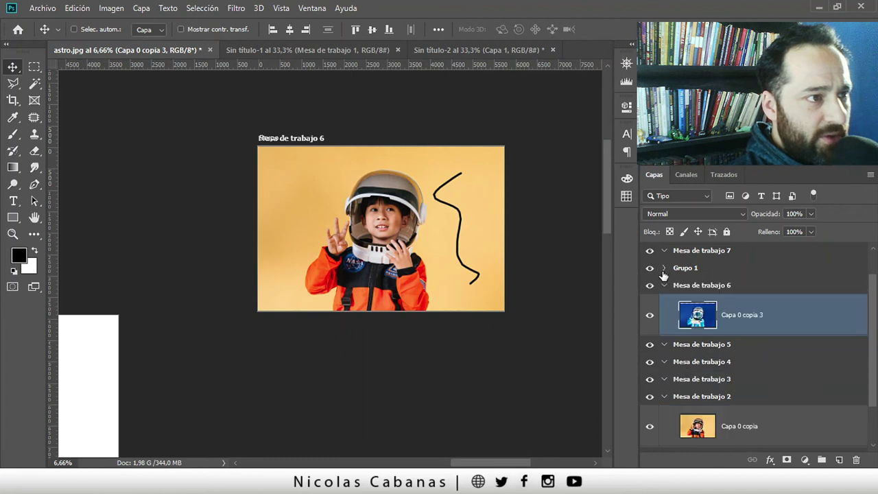
left_click(664, 285)
left_click(649, 267)
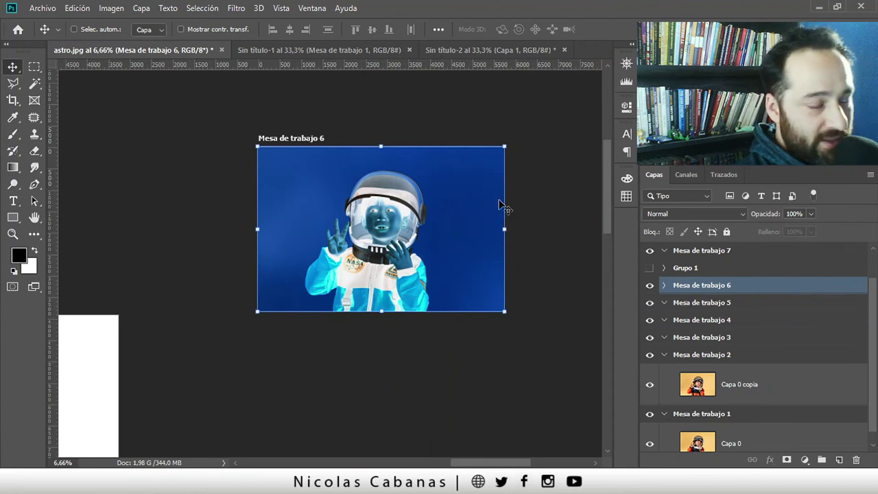
left_click(650, 270)
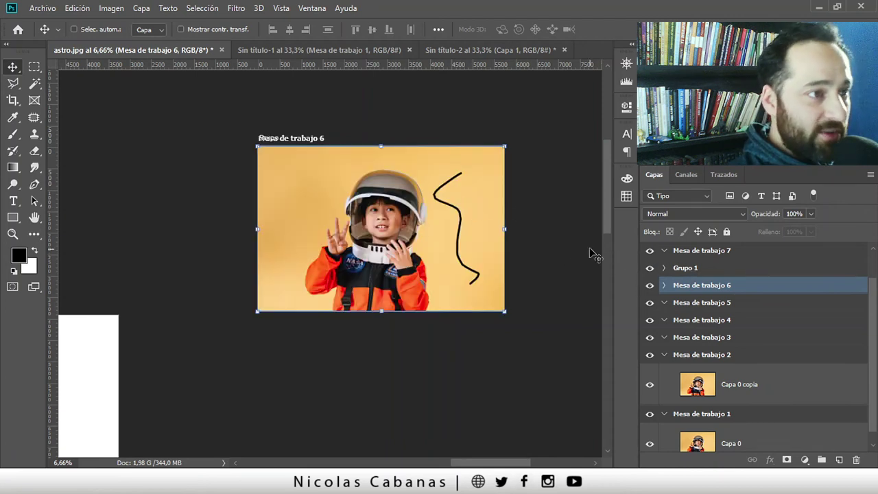
left_click(650, 268)
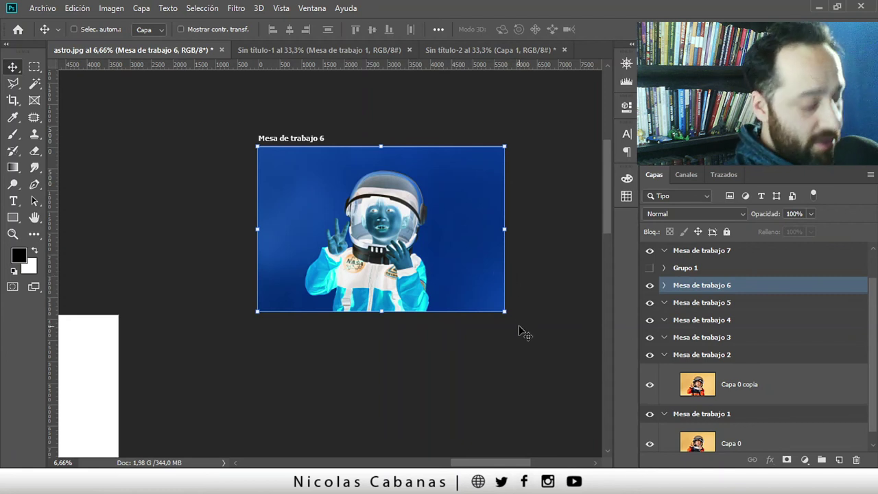
Zoom out to show all artboards at once
key("z")
mouse_move(512, 323)
left_mouse_down()
mouse_move(382, 337)
mouse_move(435, 219)
mouse_move(390, 281)
left_mouse_up()
key("v")
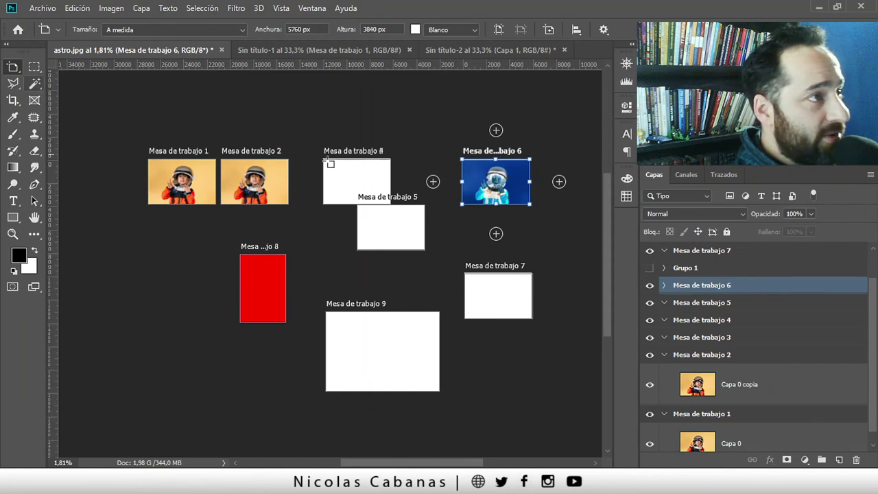
Move Mesa de trabajo 6 left and slightly down, dismissing the scratch-disk error
left_click_drag(482, 181, 444, 154)
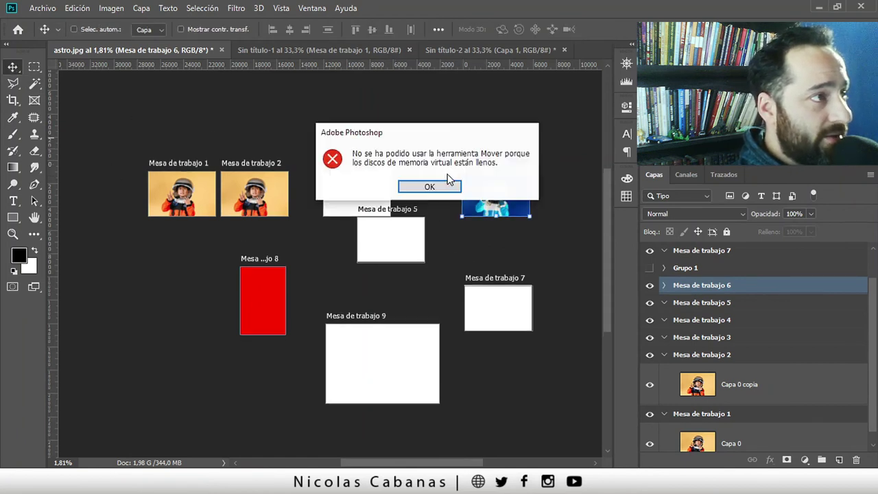
left_click(443, 186)
left_click_drag(481, 196, 441, 200)
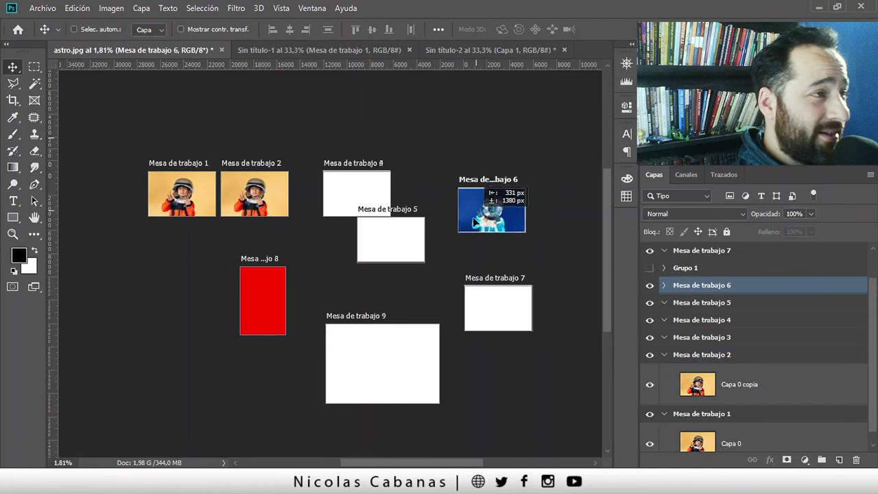
Show Grupo 1 and move it beside Mesa de trabajo 6, dismissing disks-full errors
left_click(650, 267)
left_click_drag(499, 247, 521, 256)
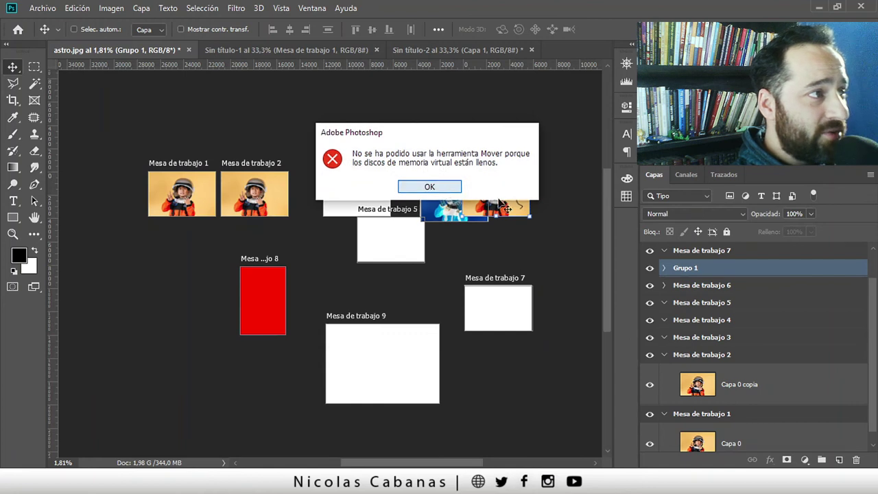
left_click(439, 188)
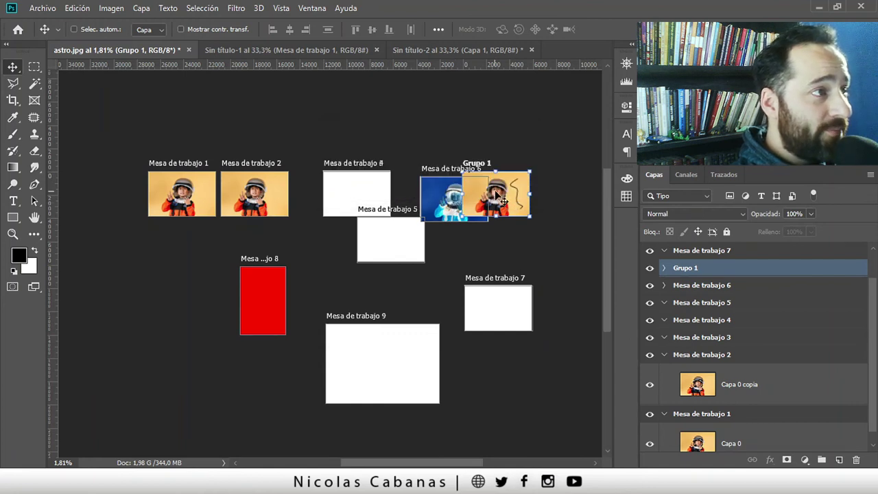
left_click(431, 205)
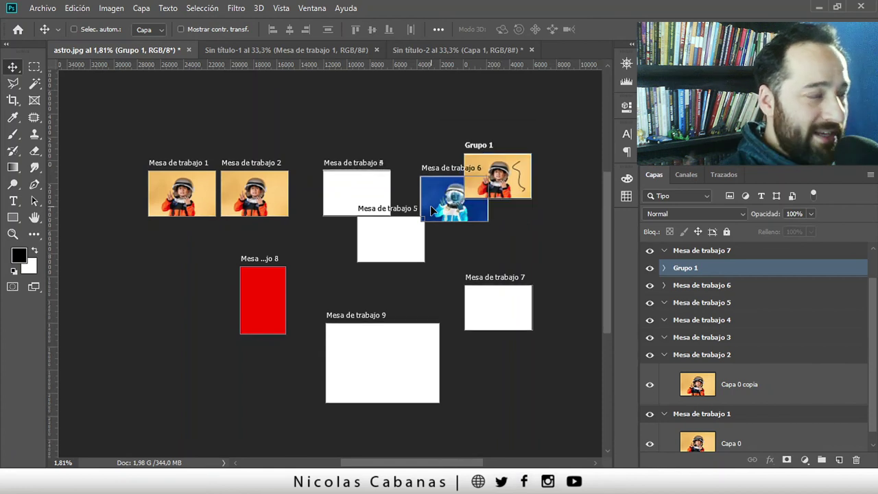
left_click(445, 187)
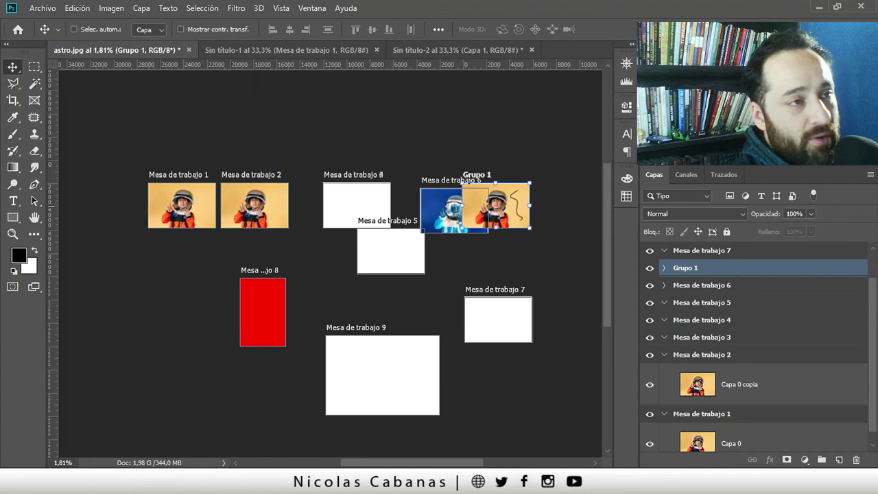
left_click(664, 414)
Delete artboards Mesa de trabajo 2 through 9
left_click(663, 390)
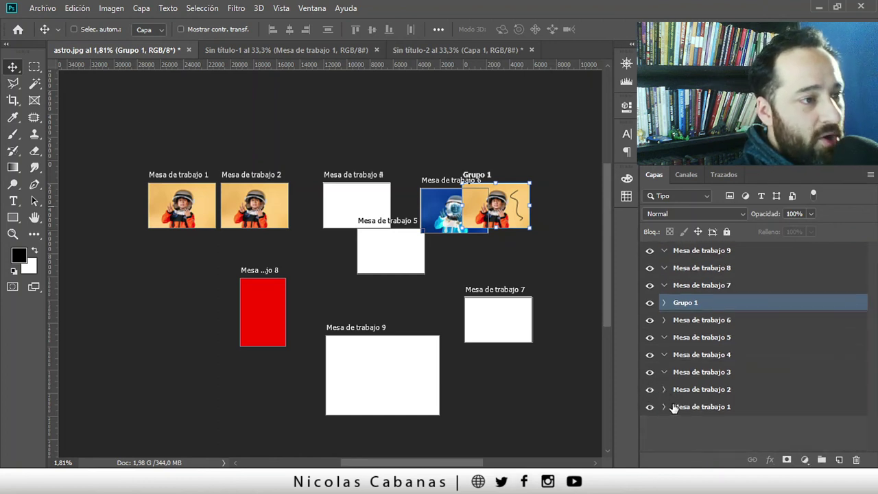
left_click(714, 393)
left_click(745, 252, "shift")
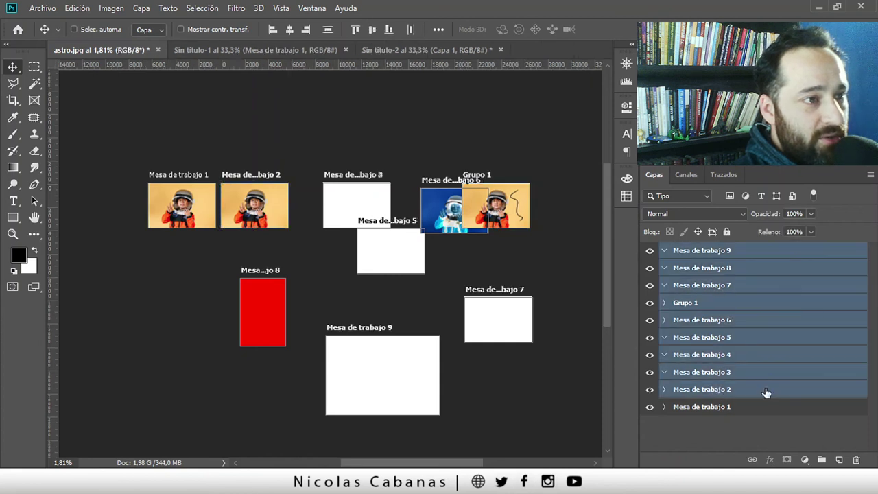
key("Delete")
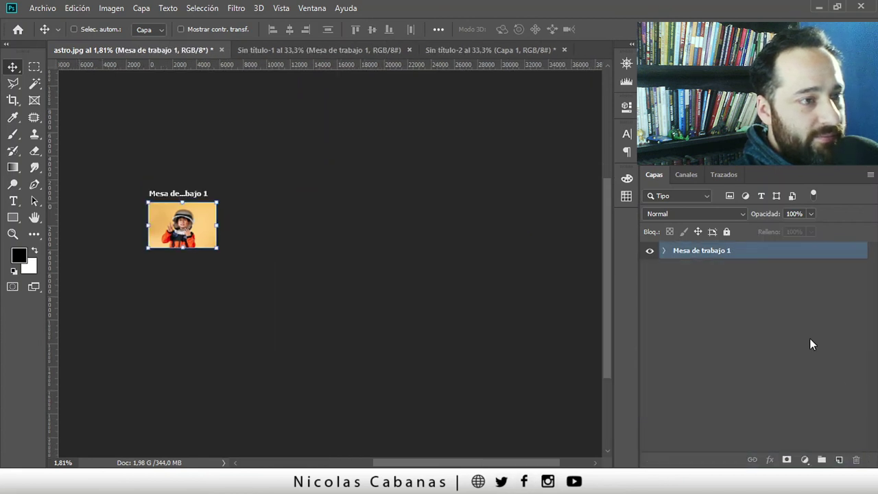
Ungroup Mesa de trabajo 1 with Desagrupar mesas de trabajo, leaving plain layer Capa 0
scroll(392, 267, "left", 5)
key("z")
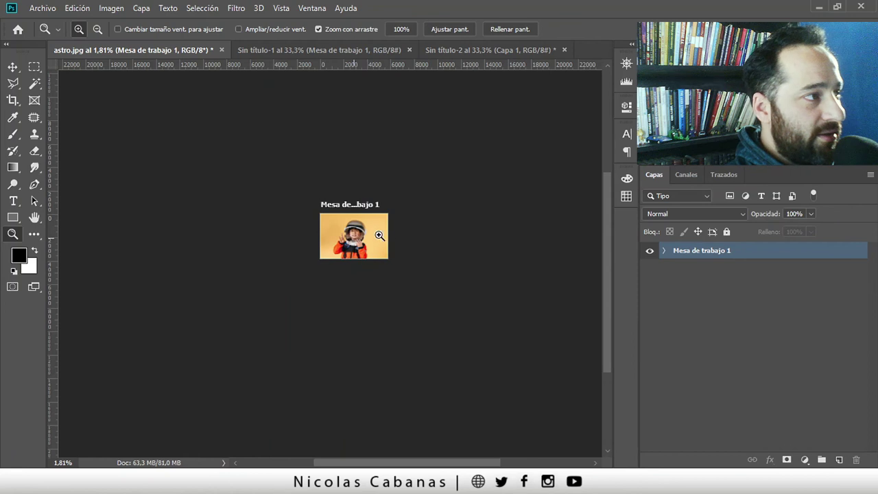
left_click_drag(379, 236, 433, 238)
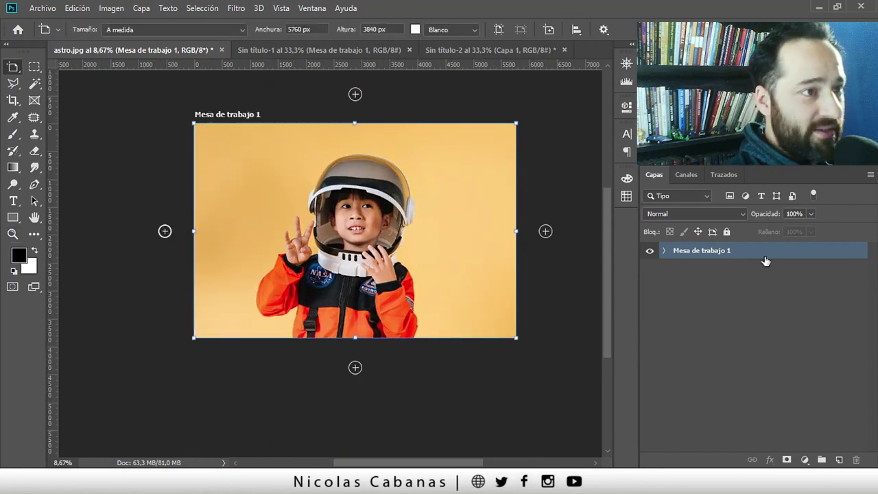
right_click(709, 252)
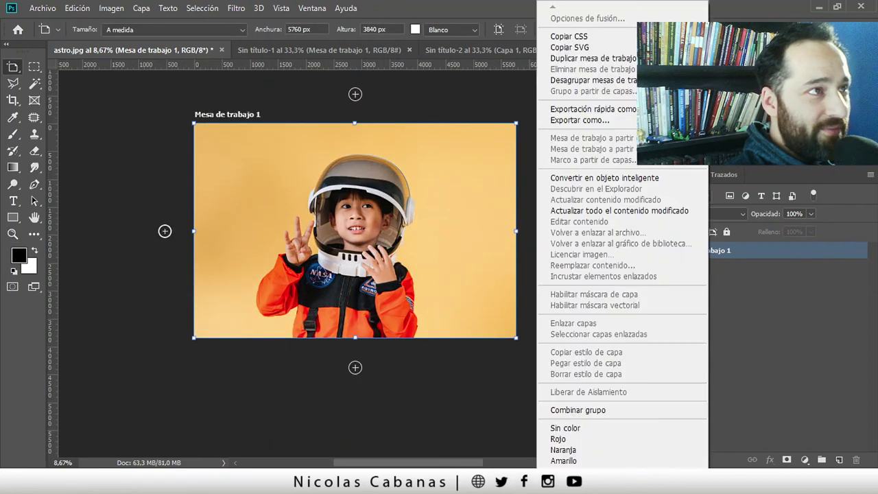
left_click(594, 81)
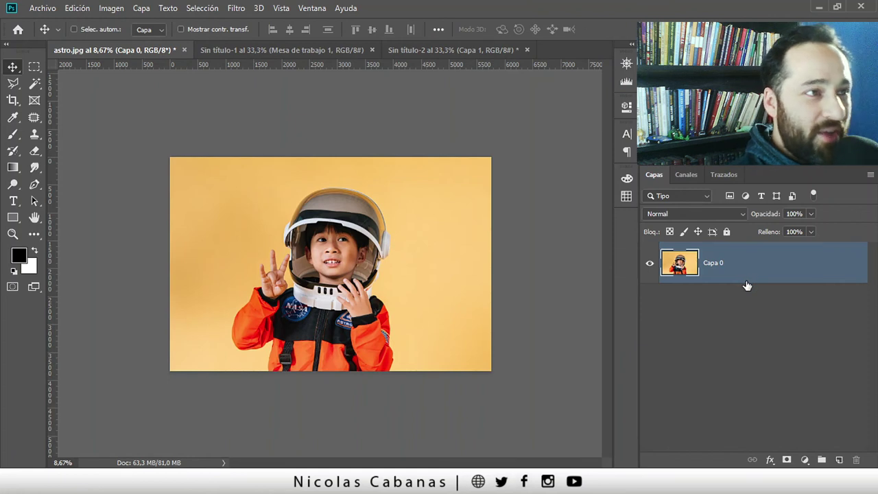